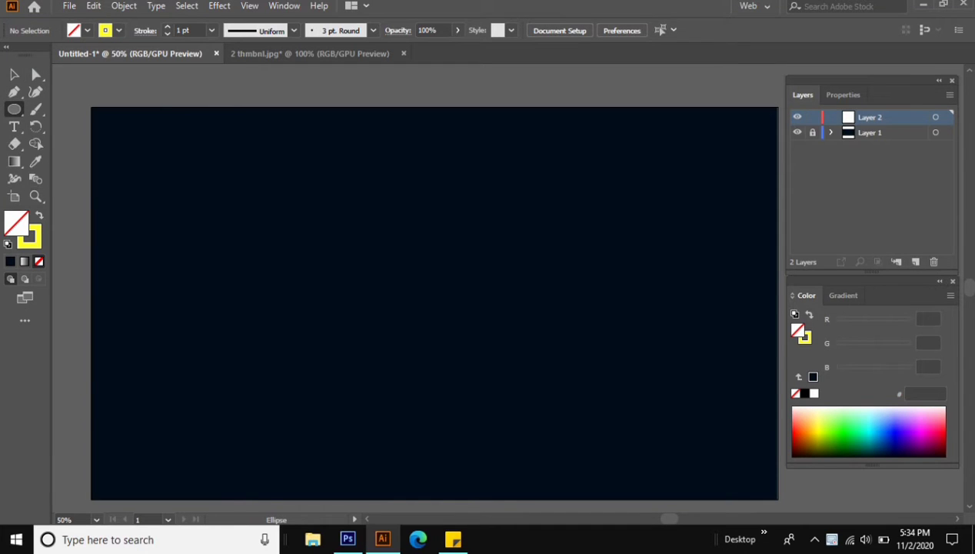
Draw a circle and Alt-drag a copy, reducing its width in Transform.
left_click_drag(234, 207, 406, 382)
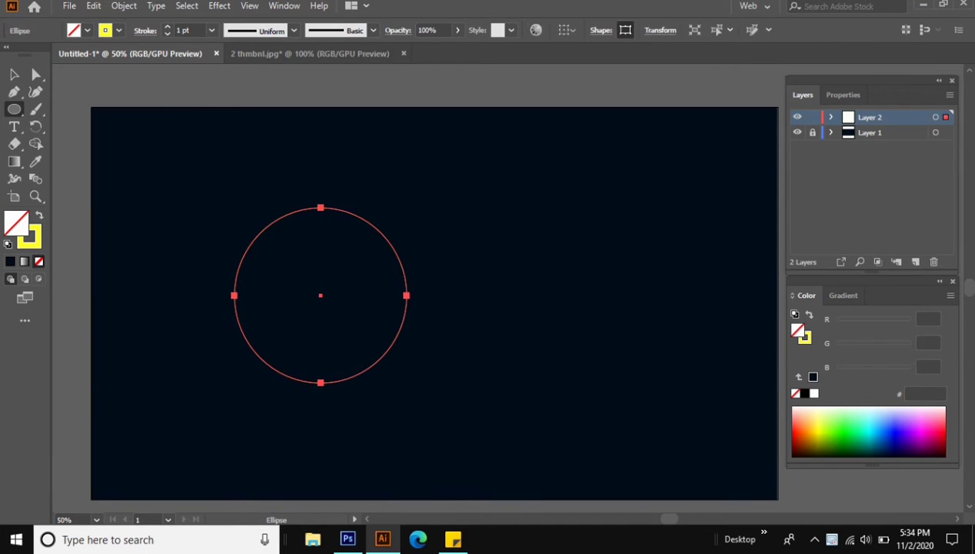
key("v")
left_click_drag(320, 294, 380, 259)
left_click(641, 30)
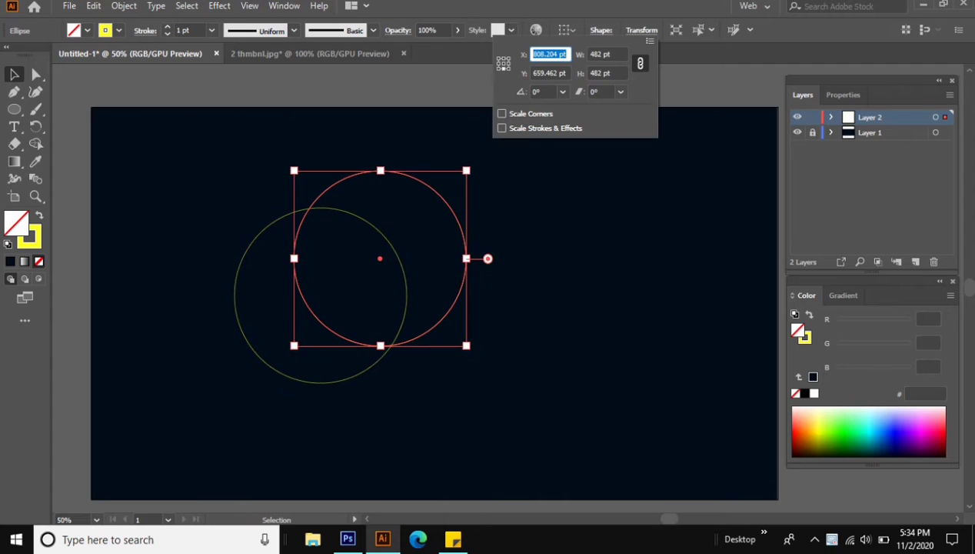
left_click(607, 54)
key("Return")
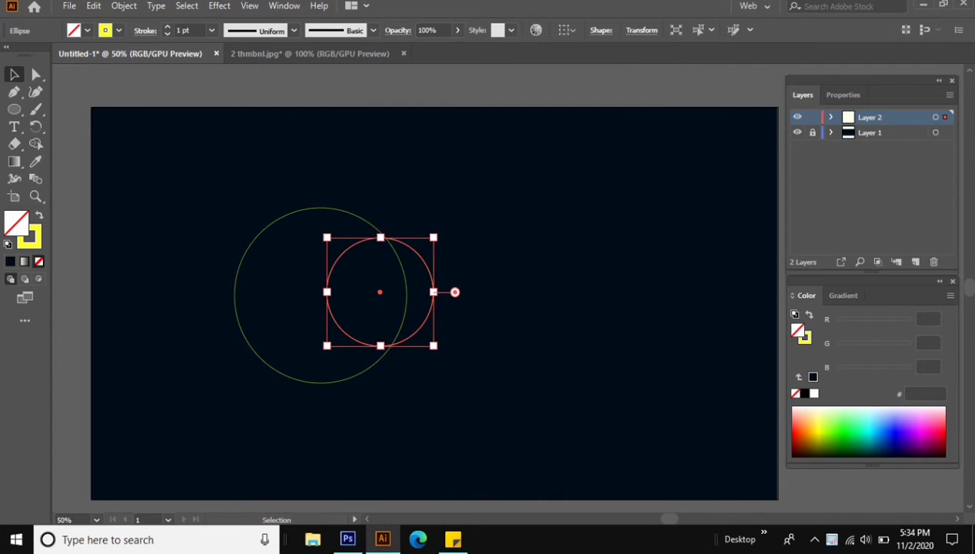
Shrink another circle copy to its width divided by 1.6.
left_click_drag(328, 291, 262, 290)
key("ctrl+z")
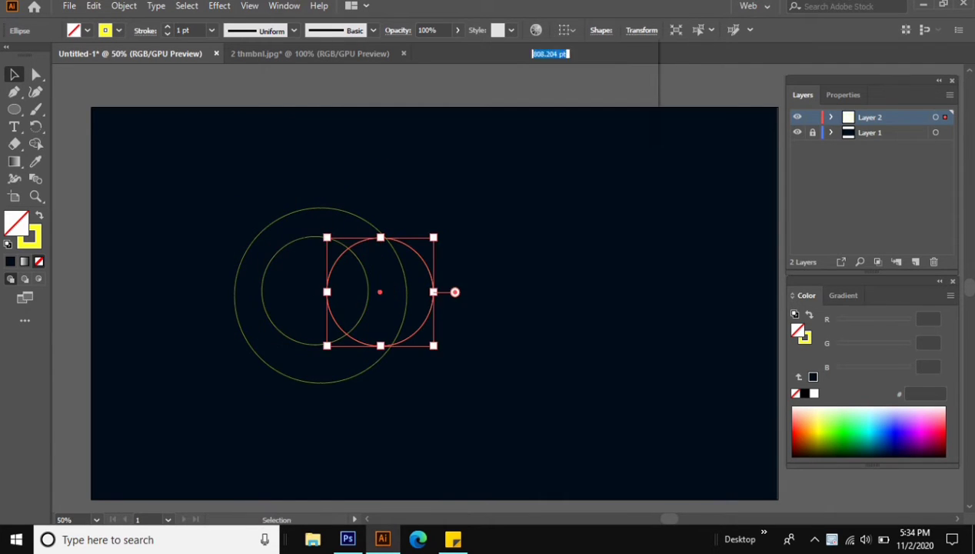
left_click(641, 30)
left_click(607, 54)
type(".6")
key("Return")
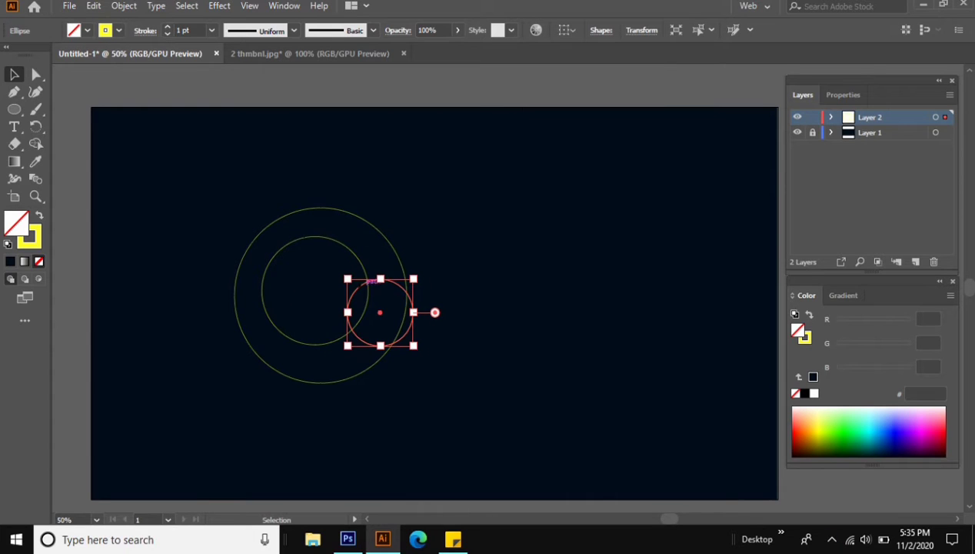
Shrink one more copy and place the smallest circle at the rings' centre.
mouse_move(379, 313)
left_mouse_down()
mouse_move(316, 283)
mouse_move(313, 297)
left_mouse_up()
left_click(641, 29)
left_click(607, 54)
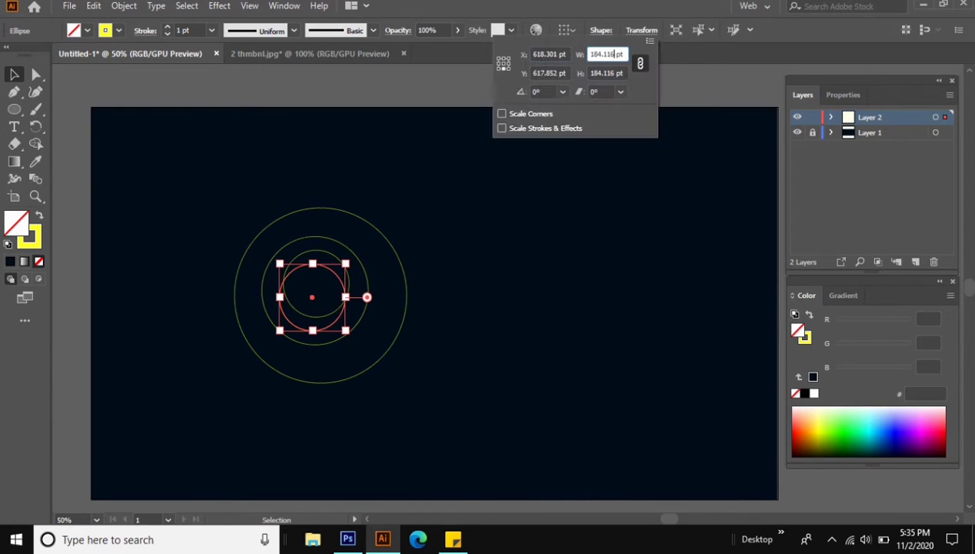
key("Return")
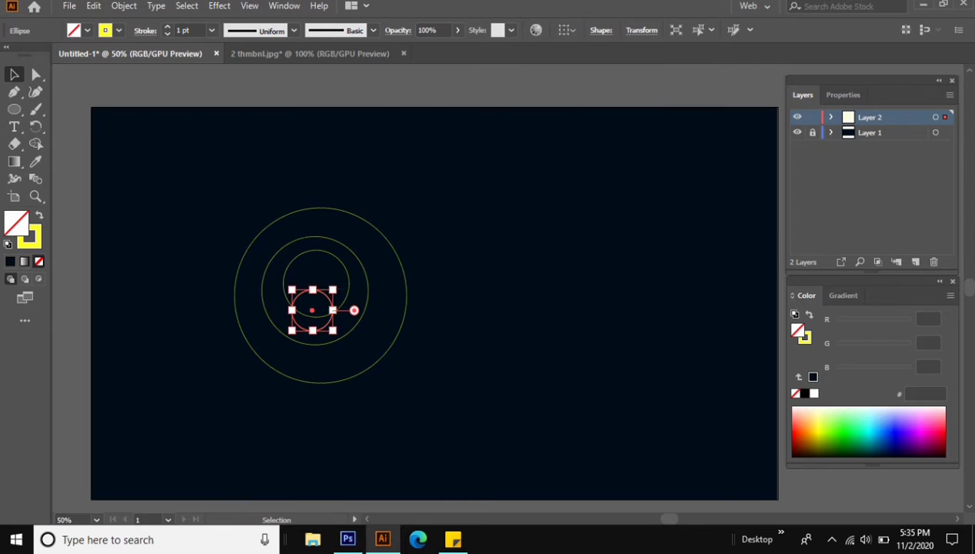
mouse_move(312, 297)
left_mouse_down()
mouse_move(316, 286)
mouse_move(247, 229)
mouse_move(222, 237)
left_mouse_up()
Align all four circles concentrically and move the rings to the upper left.
key("ctrl+a")
left_click(563, 30)
left_click(552, 157)
left_click(586, 174)
key("ctrl+shift+a")
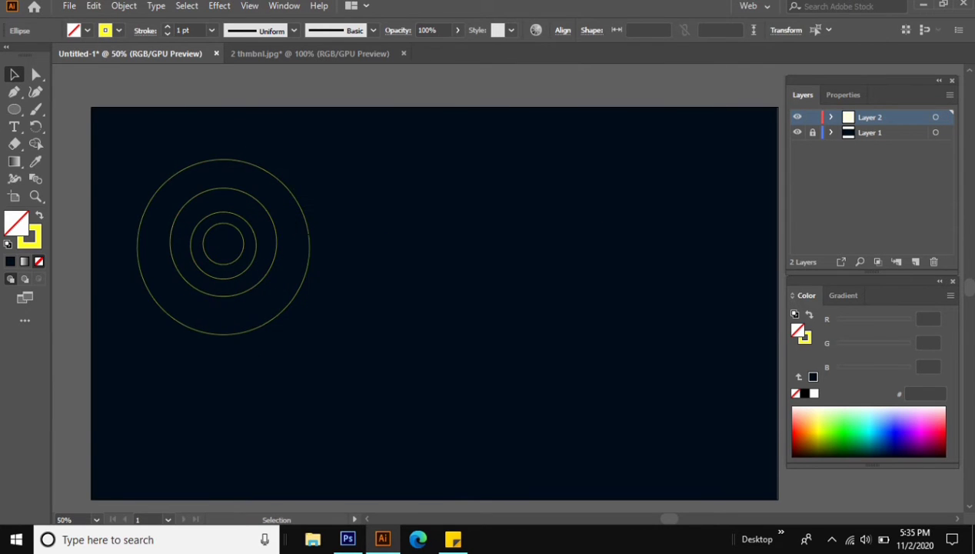
Move a copy of the outer circle right, then Copy and Paste in Front.
left_click_drag(309, 270, 570, 336)
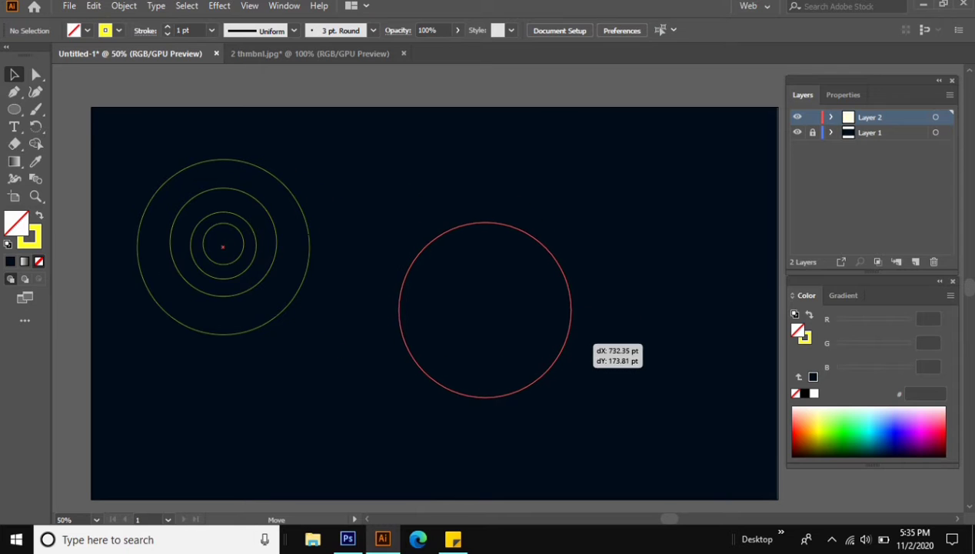
left_click_drag(453, 391, 192, 325)
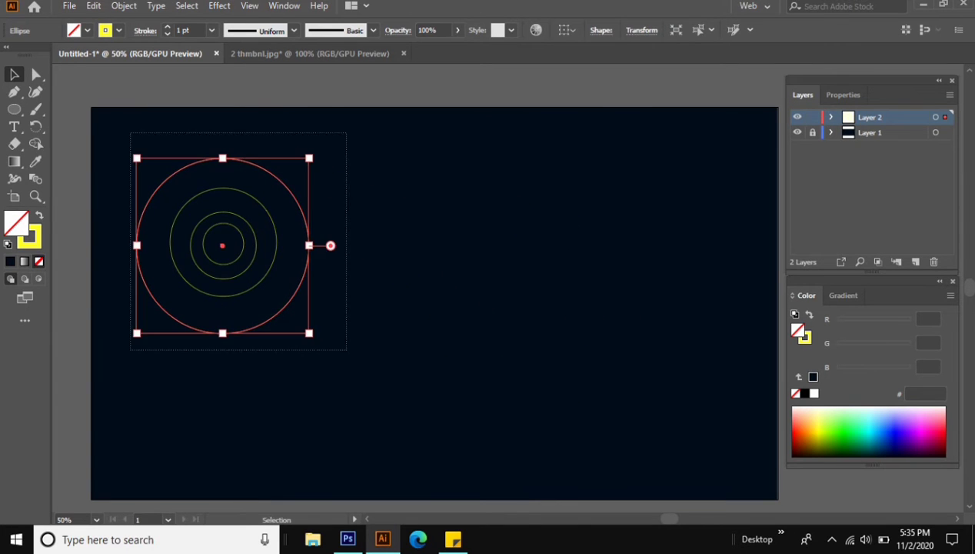
key("ctrl+a")
left_click(93, 6)
left_click(116, 75)
left_click(93, 6)
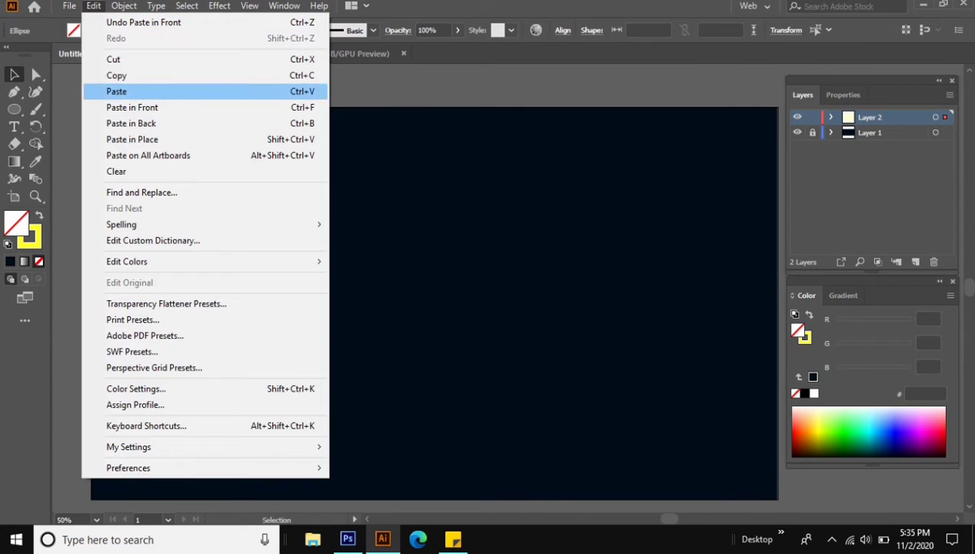
left_click(132, 107)
left_click(331, 265)
Place two outer-circle copies overlapping to the right of the rings and zoom in.
left_click_drag(308, 260, 569, 312)
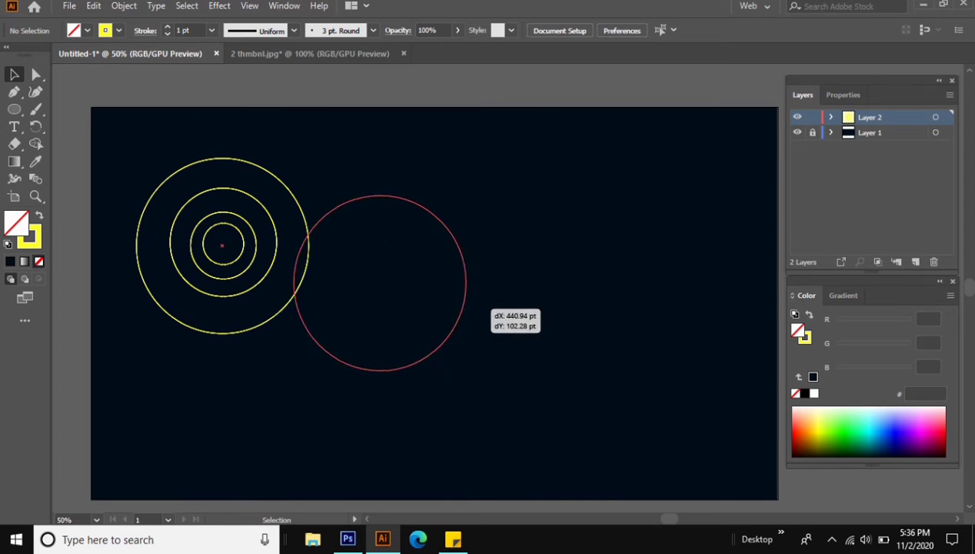
mouse_move(544, 348)
left_mouse_down()
mouse_move(607, 404)
mouse_move(602, 425)
left_mouse_up()
left_click_drag(238, 296, 460, 306)
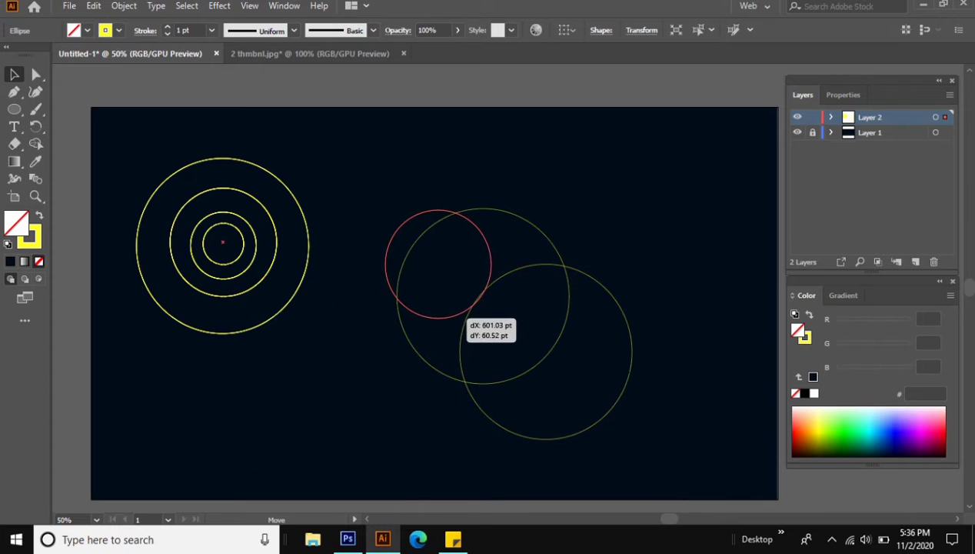
left_click(479, 341)
key("z")
left_click_drag(479, 341, 584, 341)
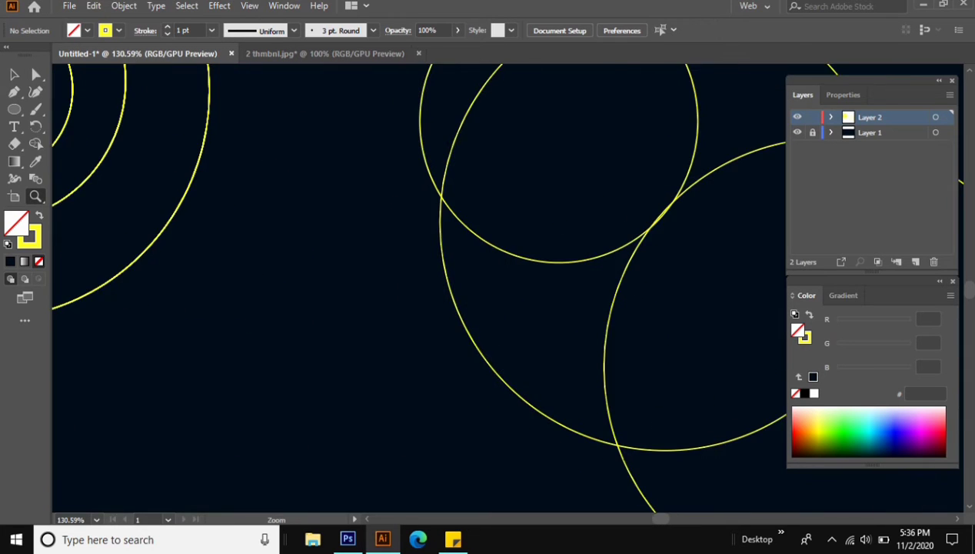
Set all paths to a 0.5 pt stroke and nudge the overlapping circles into place.
key("v")
key("ctrl+a")
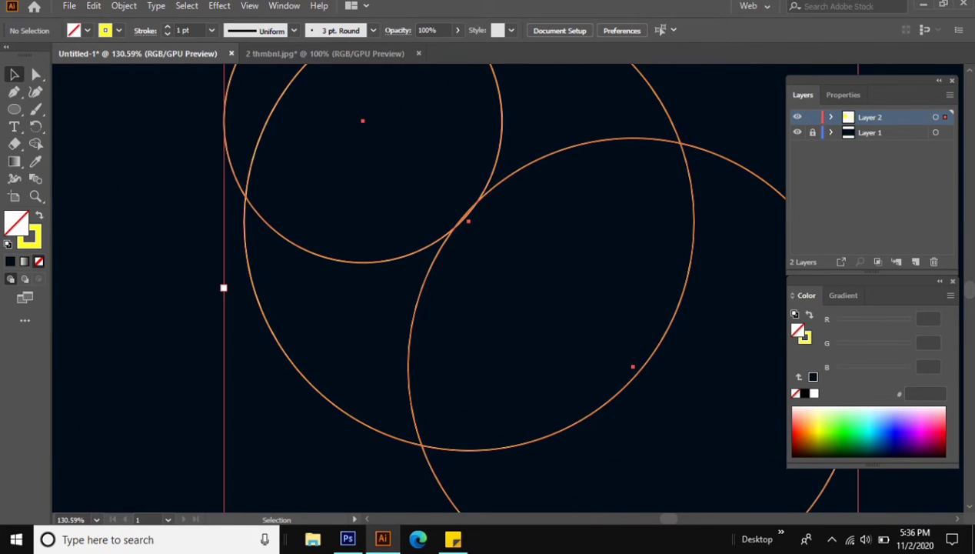
left_click(211, 30)
left_click(233, 57)
key("ctrl+shift+a")
left_click_drag(438, 240, 443, 235)
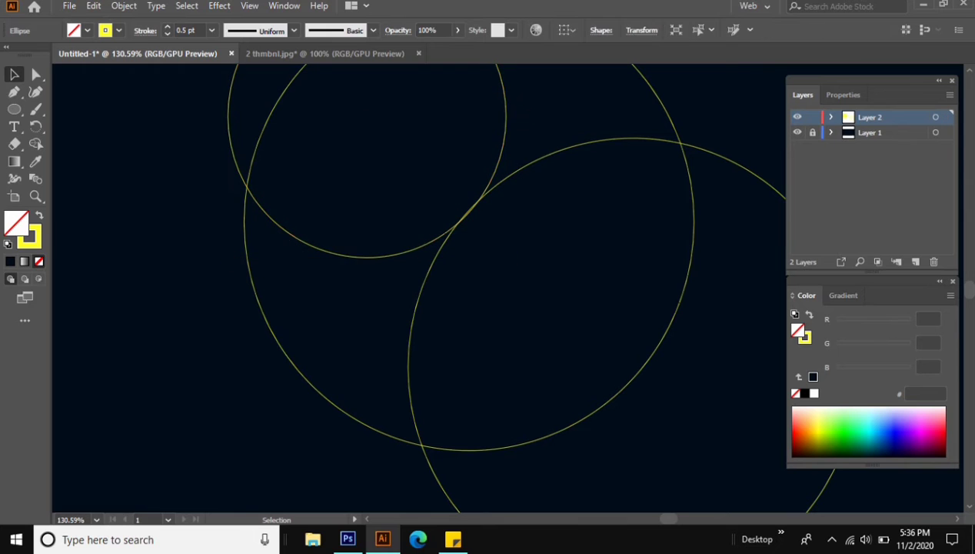
left_click_drag(439, 269, 442, 267)
Merge the overlapping circles with Shape Builder and delete the small leftover piece.
key("ctrl+a")
key("shift+m")
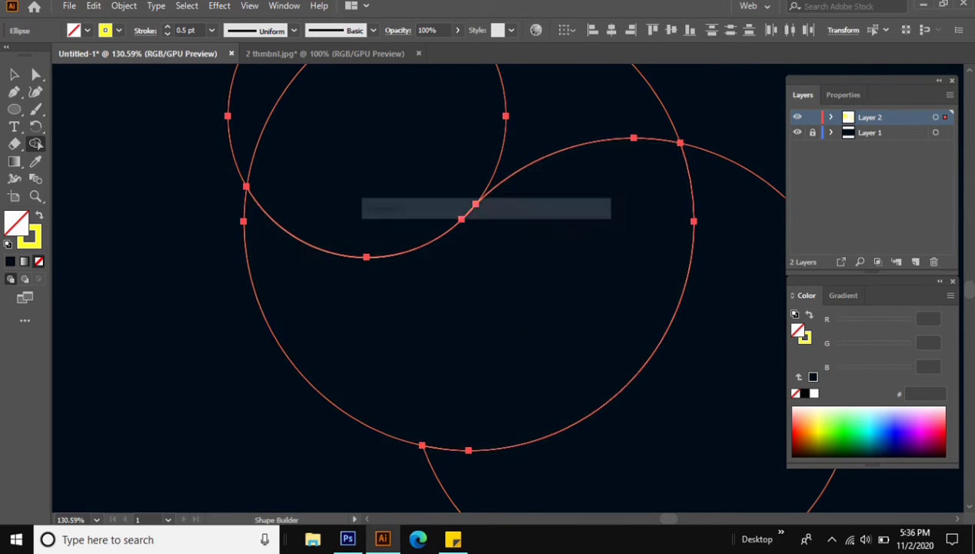
key("ctrl+minus")
key("ctrl+minus")
key("ctrl+minus")
key("v")
key("ctrl+shift+a")
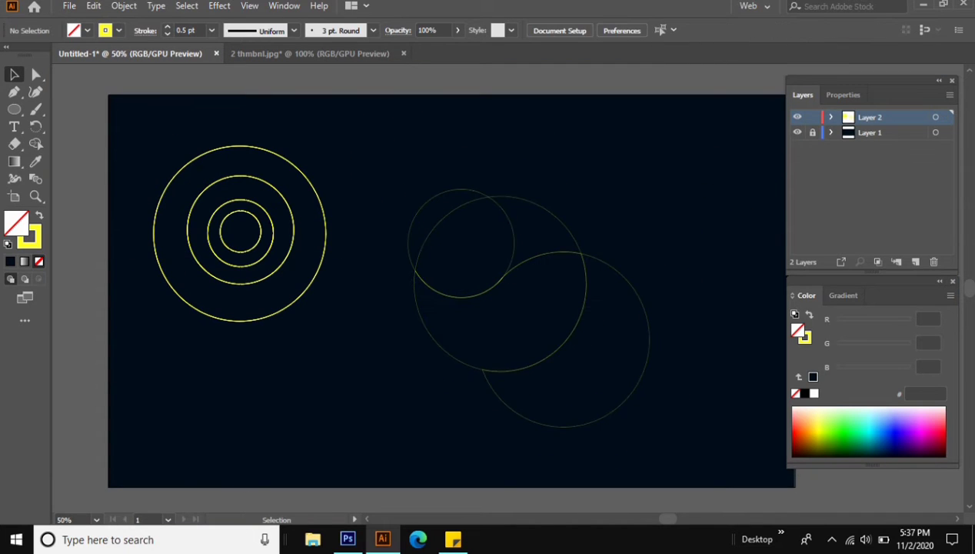
left_click(461, 296)
key("Delete")
Delete the lower-right circle piece, leaving a single crescent path.
left_click(565, 252)
key("Delete")
left_click(499, 279)
left_click(500, 279, "shift")
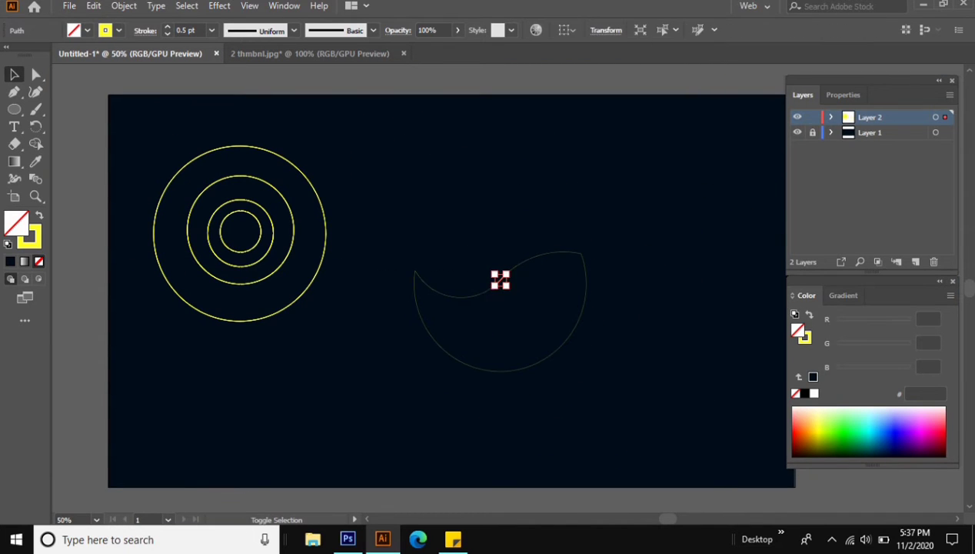
key("ctrl+a")
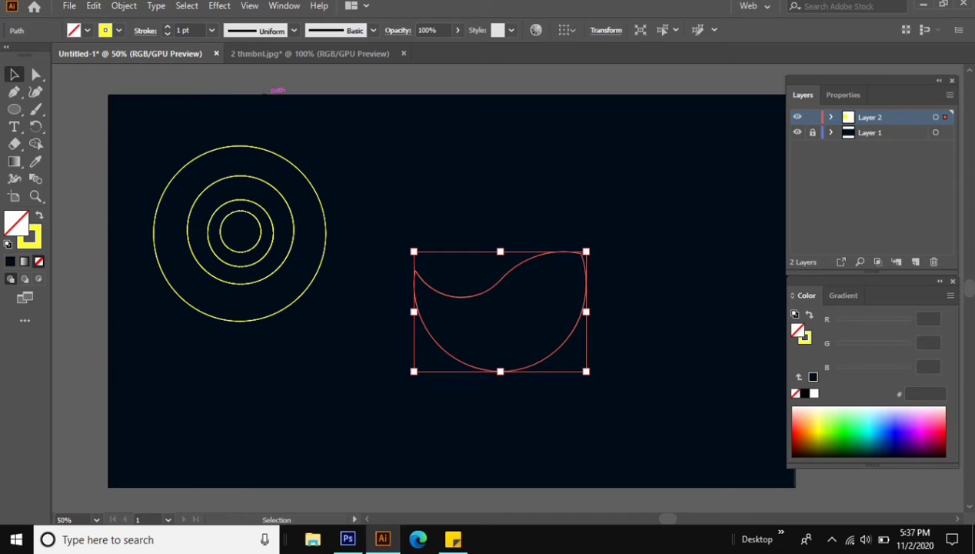
key("ctrl+shift+a")
Duplicate the crescent about 104 pt lower and move that copy further down.
left_click_drag(498, 280, 504, 331)
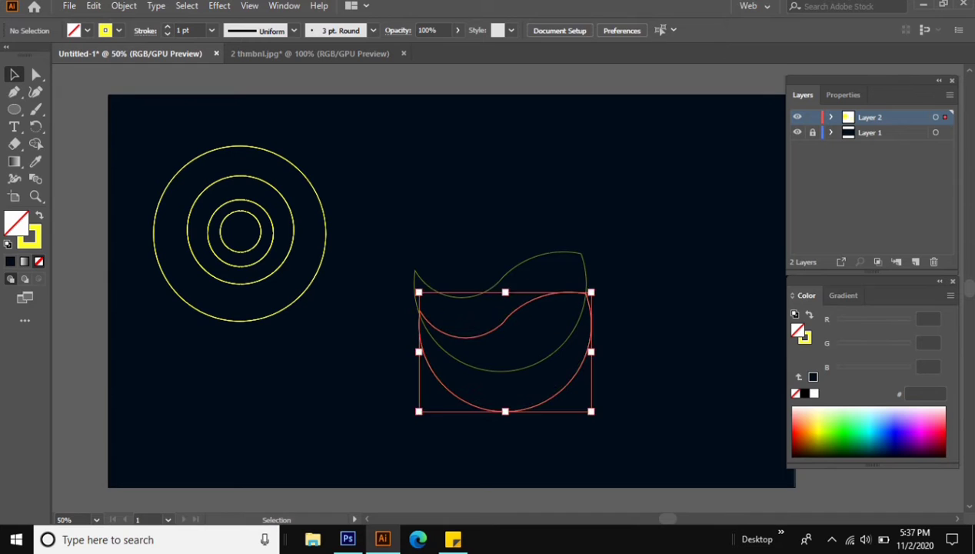
key("ctrl+shift+a")
left_click(497, 326)
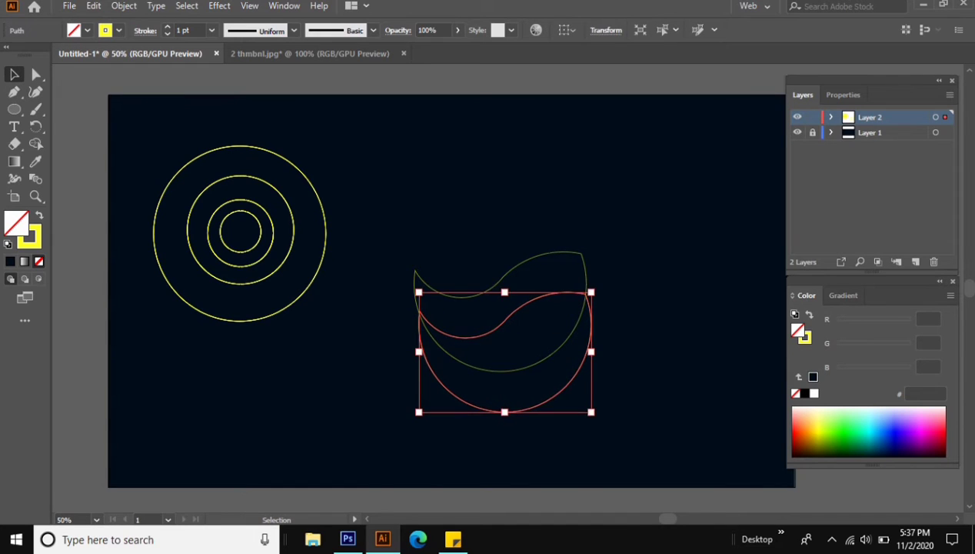
key("ctrl+shift+a")
left_click_drag(492, 332, 492, 367)
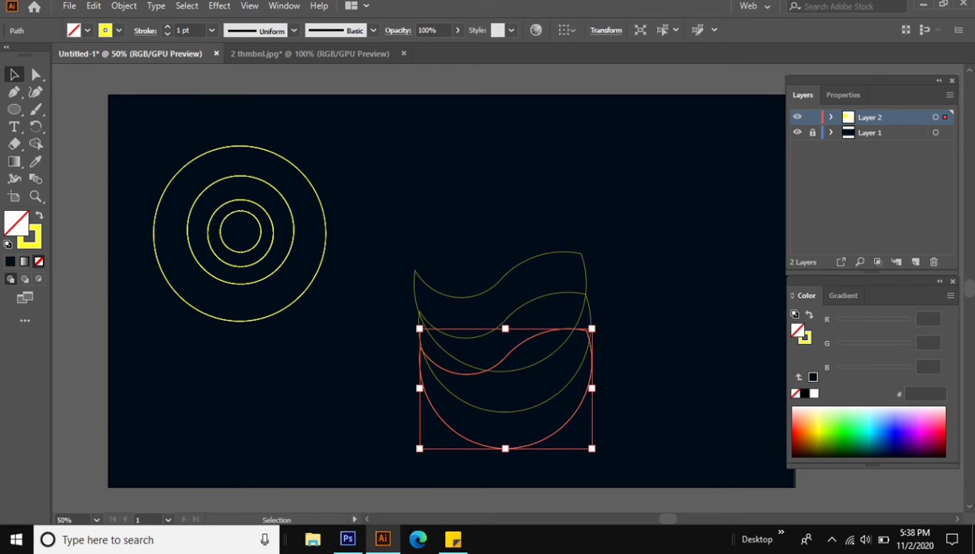
Trim the stacked crescents with Shape Builder, deleting the unwanted lower regions.
left_click_drag(446, 206, 644, 415)
left_click(566, 30)
key("Escape")
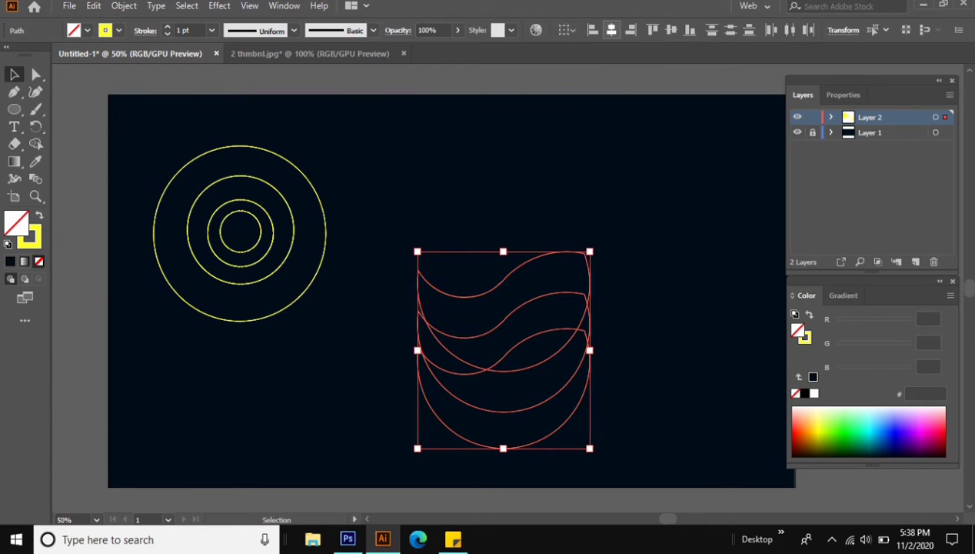
key("ctrl+shift+a")
left_click_drag(425, 213, 624, 457)
key("shift+m")
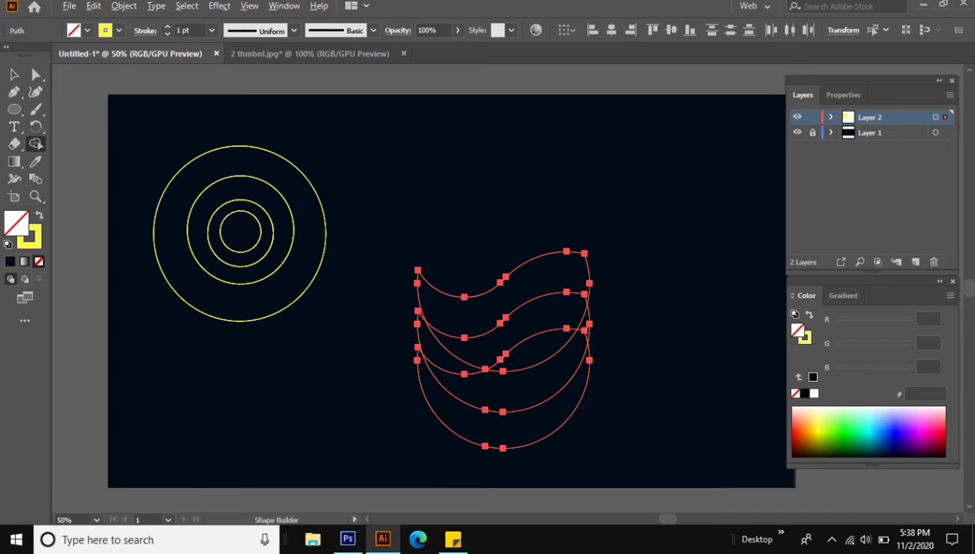
left_click(504, 408, "alt")
left_click(438, 342, "alt")
key("v")
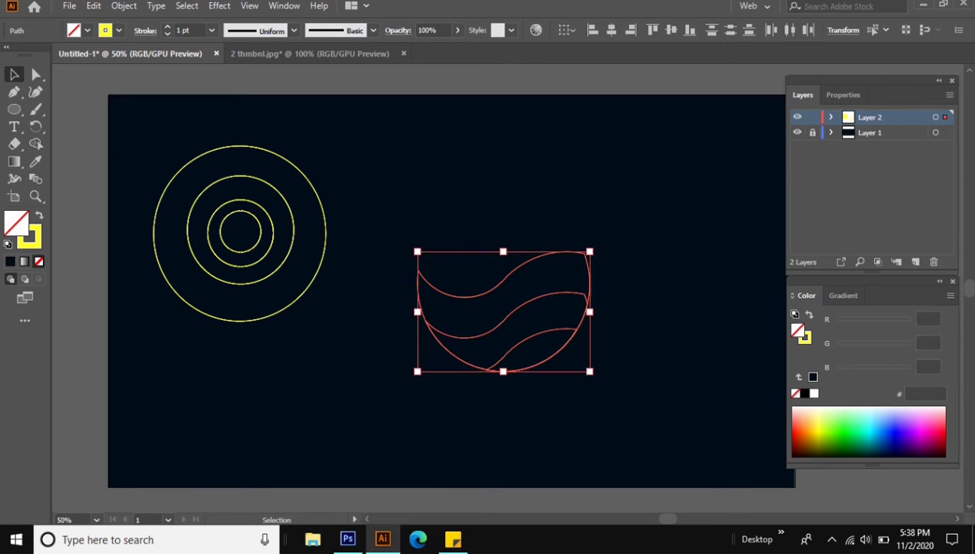
key("ctrl+shift+a")
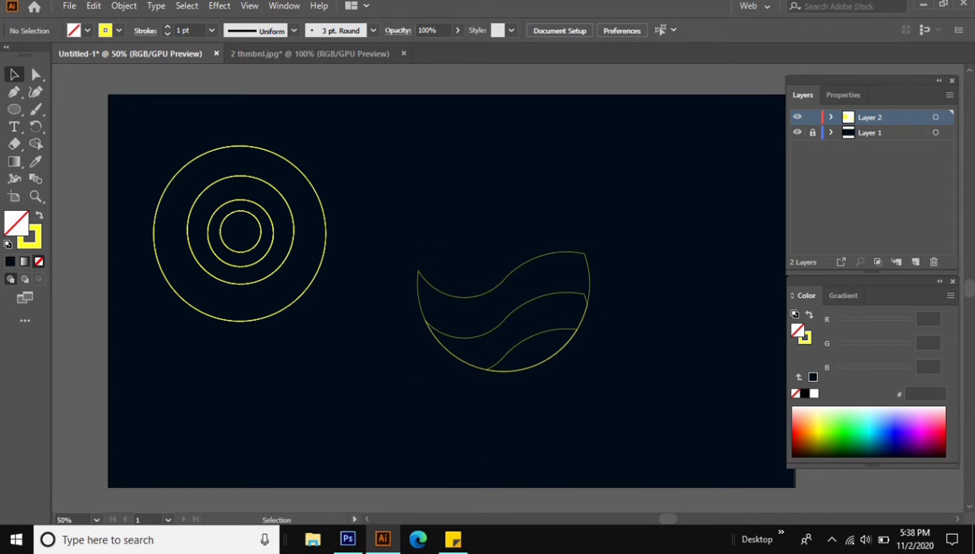
double_click(798, 331)
Set the fill to blue 005a87 and draw a circle at the upper right.
left_click(801, 173)
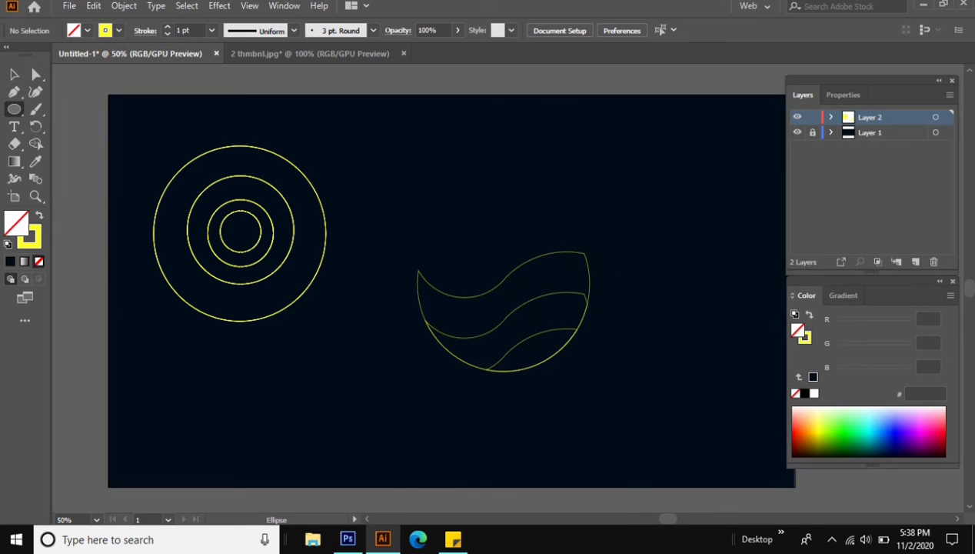
double_click(798, 330)
type("005a87")
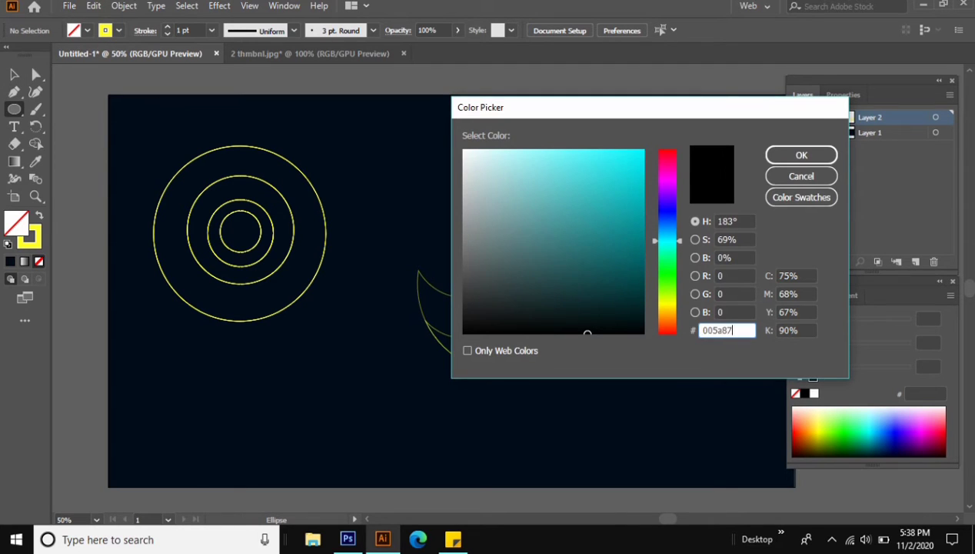
key("Return")
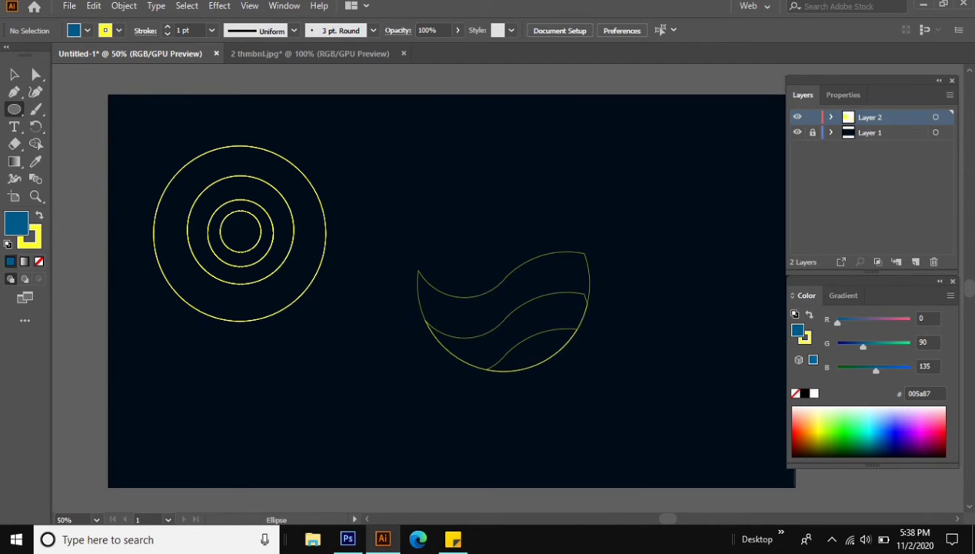
left_click_drag(14, 109, 77, 126)
left_click_drag(684, 163, 738, 219)
key("v")
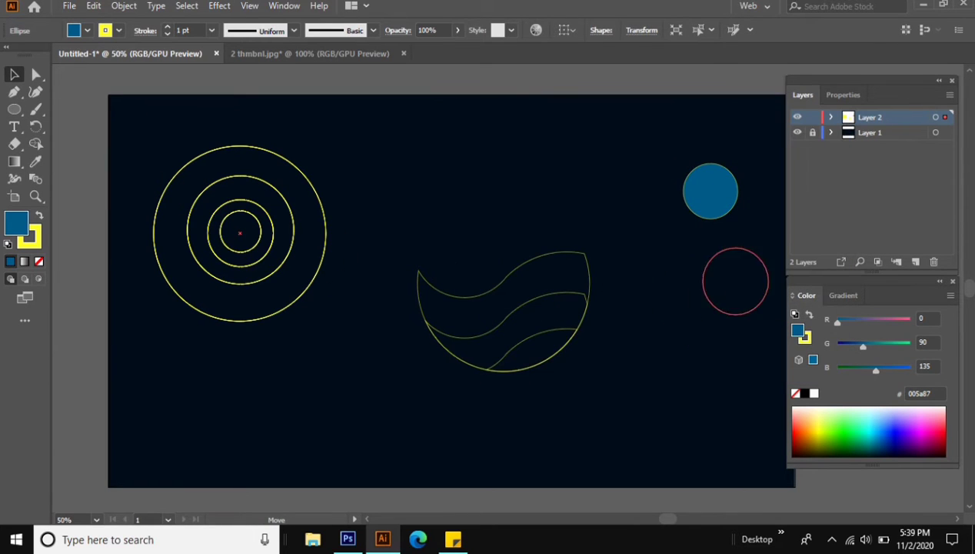
Duplicate the circle into a column of four and space them evenly upward.
left_click_drag(733, 268, 745, 352)
left_click(744, 268)
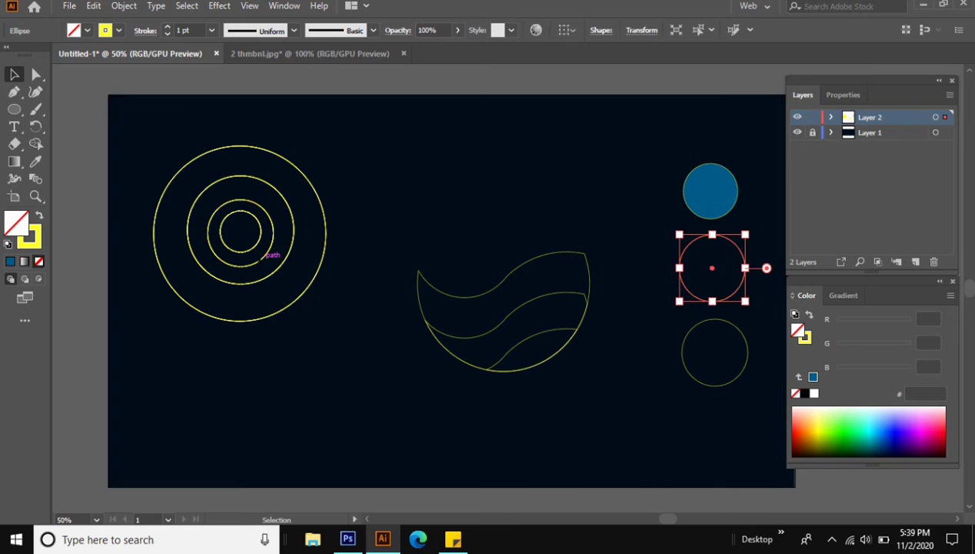
left_click_drag(744, 267, 746, 431)
left_click_drag(710, 189, 709, 143)
left_click_drag(711, 236, 708, 191)
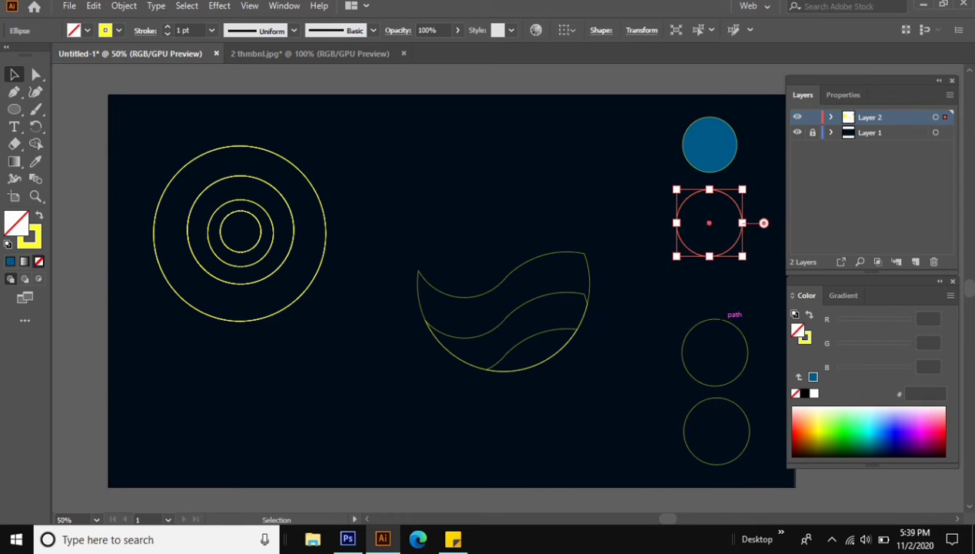
left_click_drag(725, 319, 724, 280)
left_click_drag(729, 398, 728, 367)
key("ctrl+shift+a")
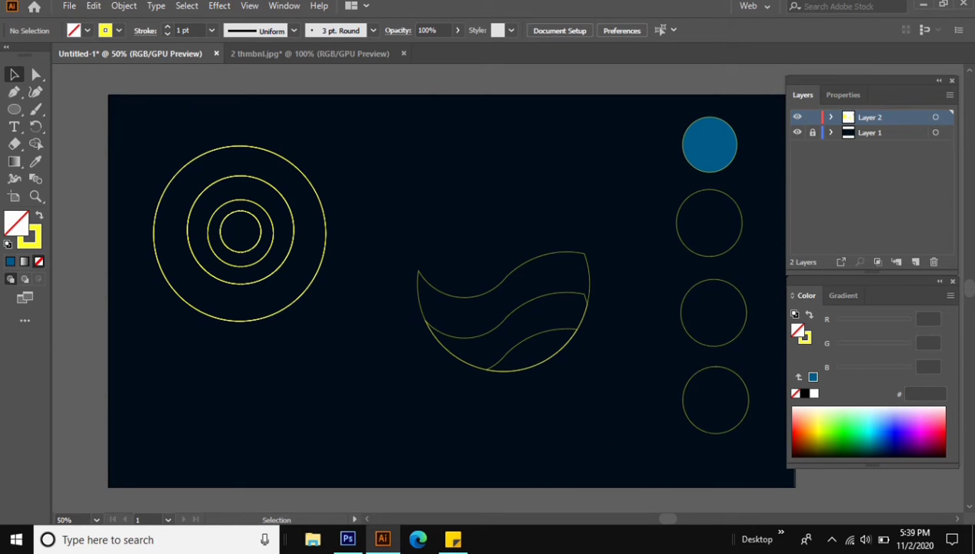
Fill the second circle blue and the third circle cyan.
left_click(709, 223)
double_click(798, 329)
type("007da")
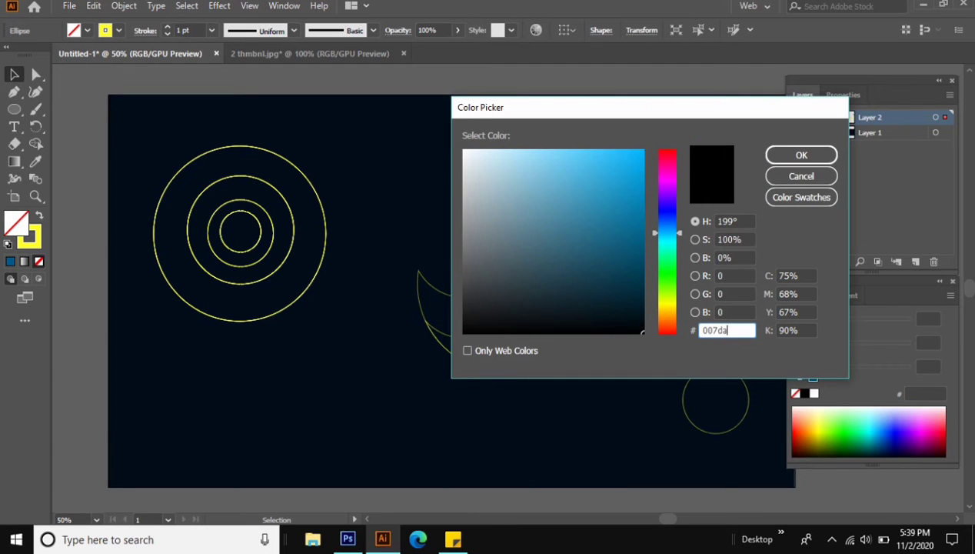
key("Return")
left_click(713, 312)
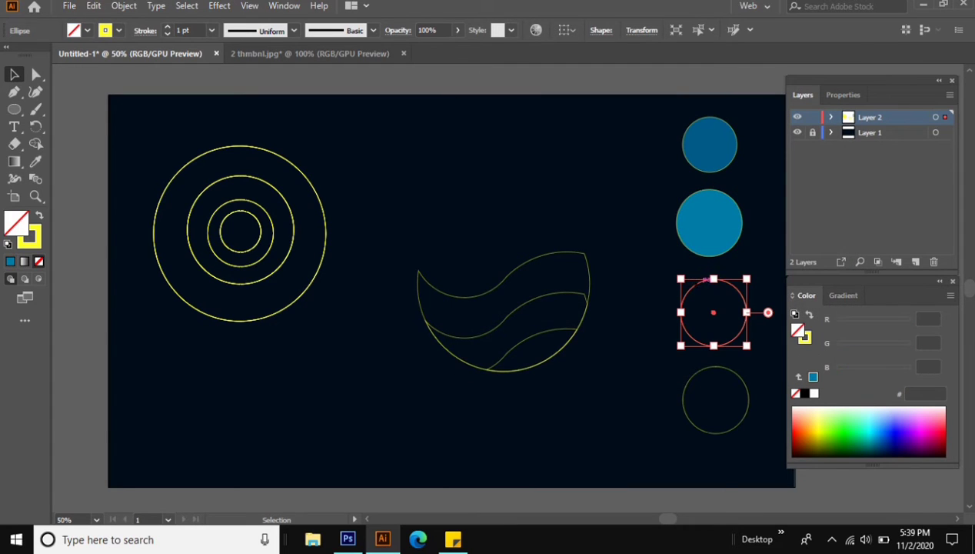
double_click(797, 329)
type("00b7d6")
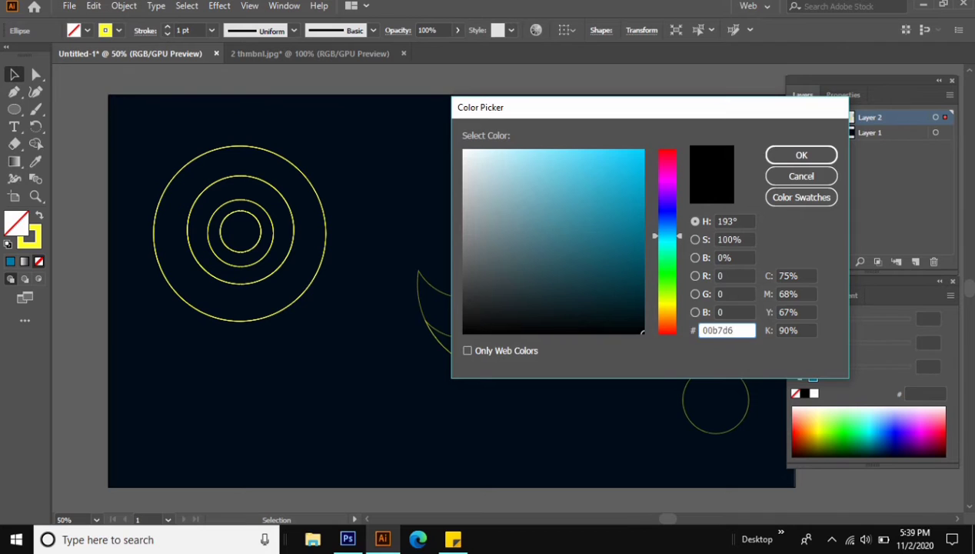
key("Return")
Fill the fourth circle light cyan 4ae2ef.
left_click(714, 433)
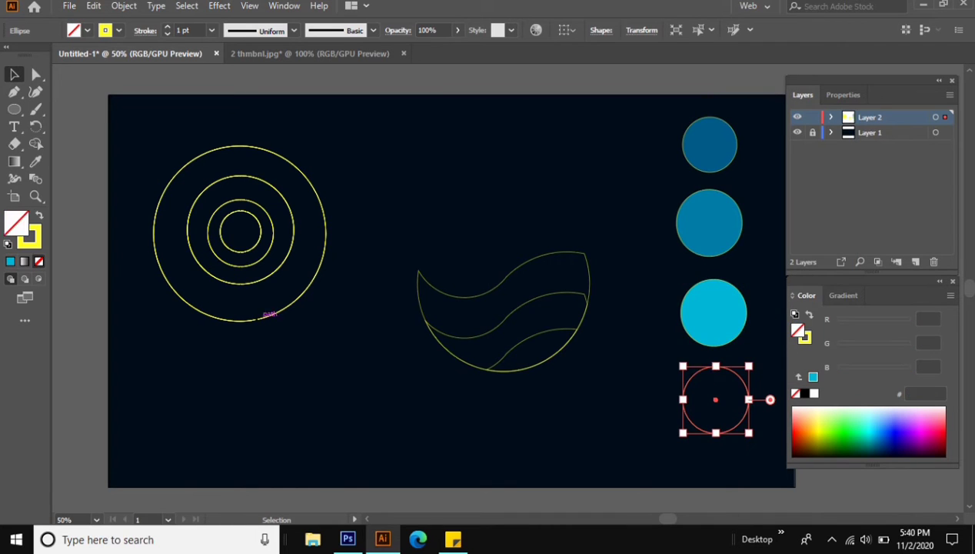
double_click(797, 329)
type("4")
type("2ee")
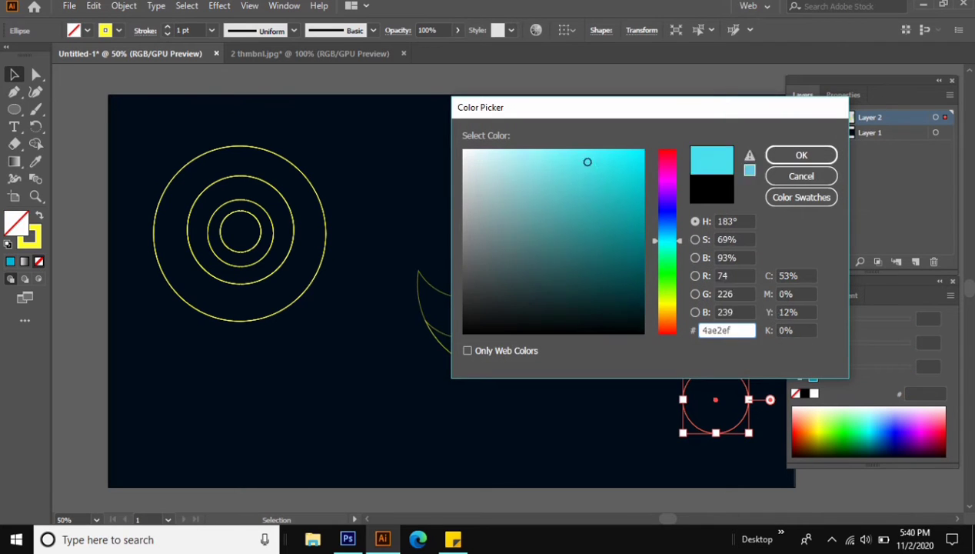
key("Return")
left_click_drag(666, 112, 757, 438)
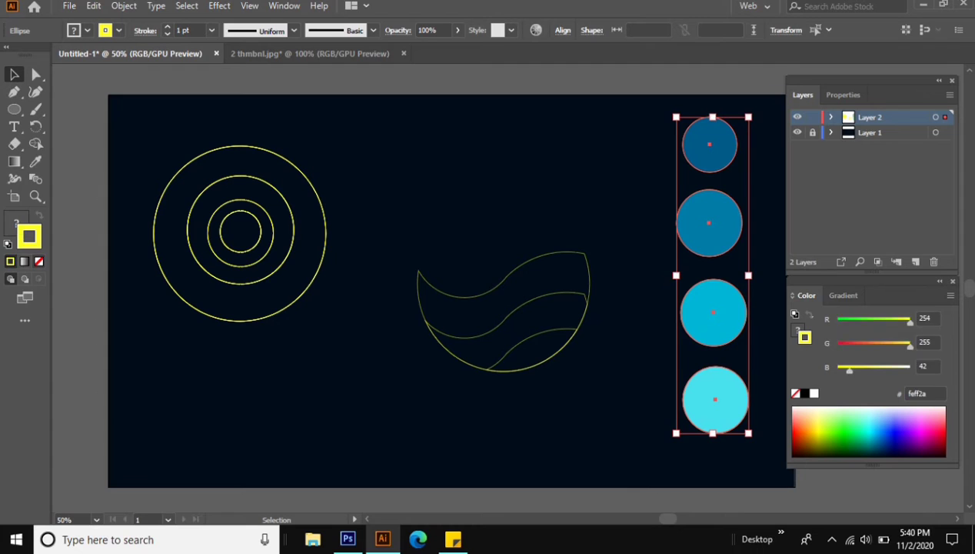
key("ctrl+shift+a")
Remove the lower wave strip's outline and give it a blue gradient fill.
left_click(559, 326)
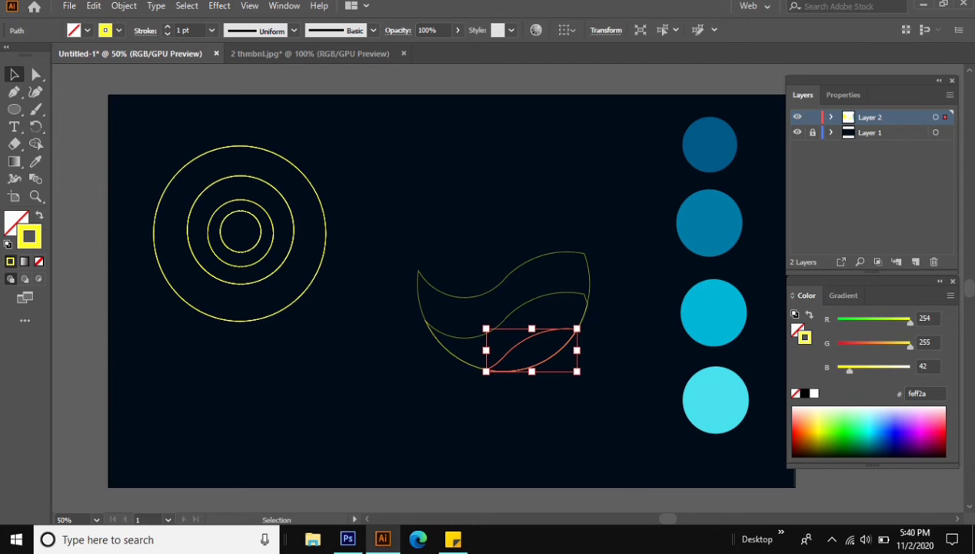
left_click(38, 261)
key("period")
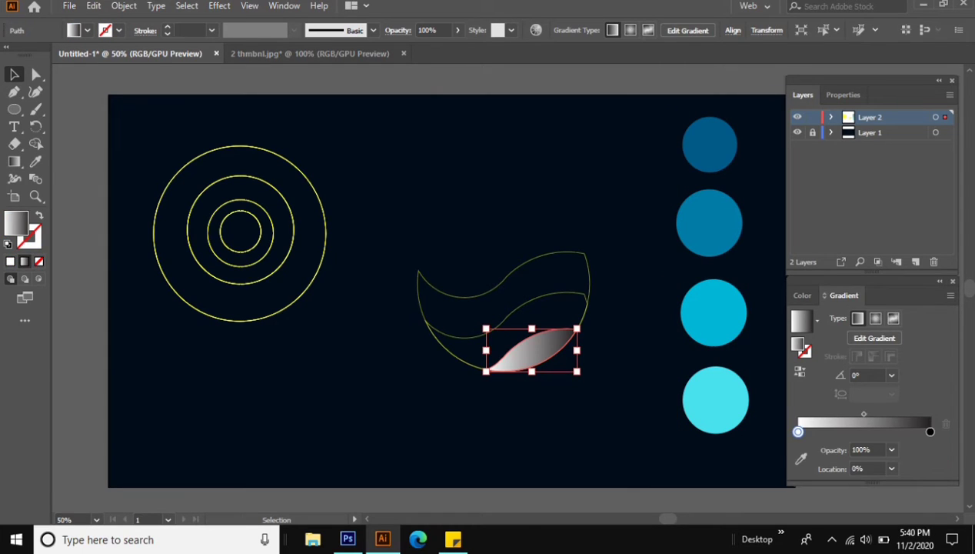
double_click(803, 94)
left_click(874, 171)
left_click(573, 349)
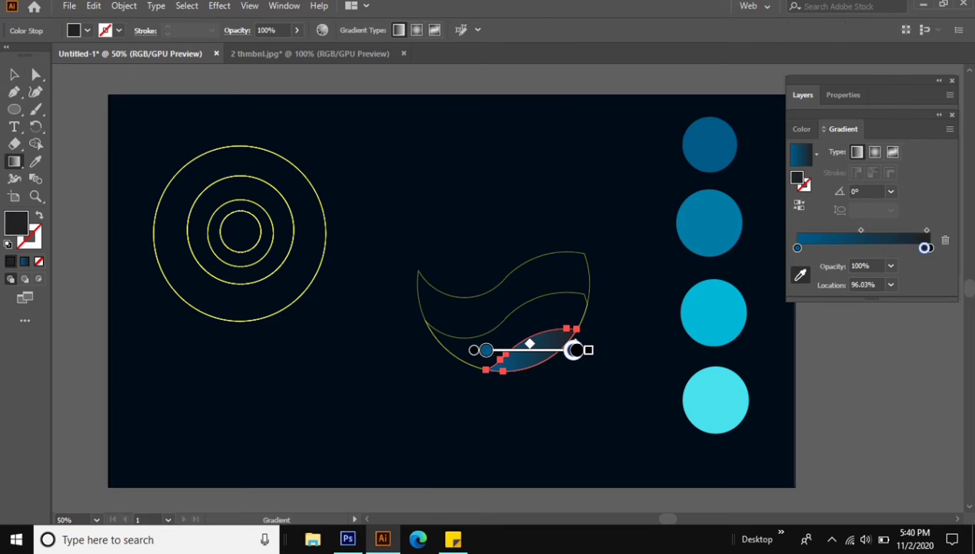
Try moving the right gradient stop inward, undo it, and finish gradient editing.
left_click_drag(928, 247, 920, 247)
key("ctrl+z")
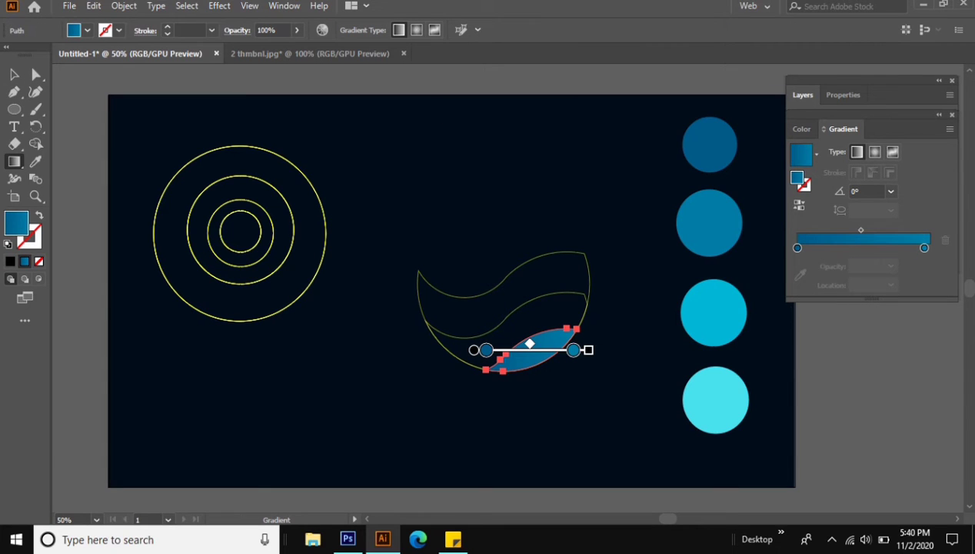
left_click(572, 349)
key("Escape")
key("v")
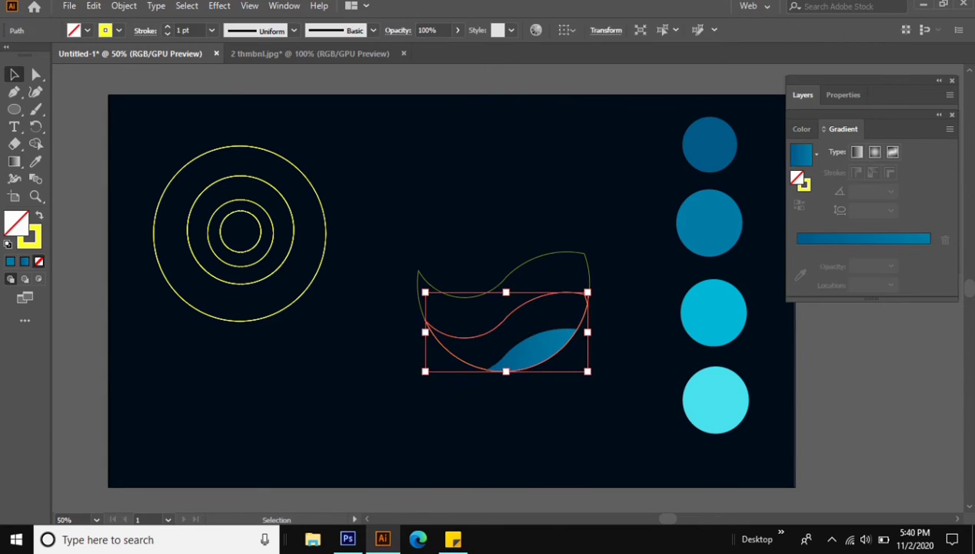
Fill the lower wave band with solid blue 007da6 and add the upper leaf shape to the selection.
key("comma")
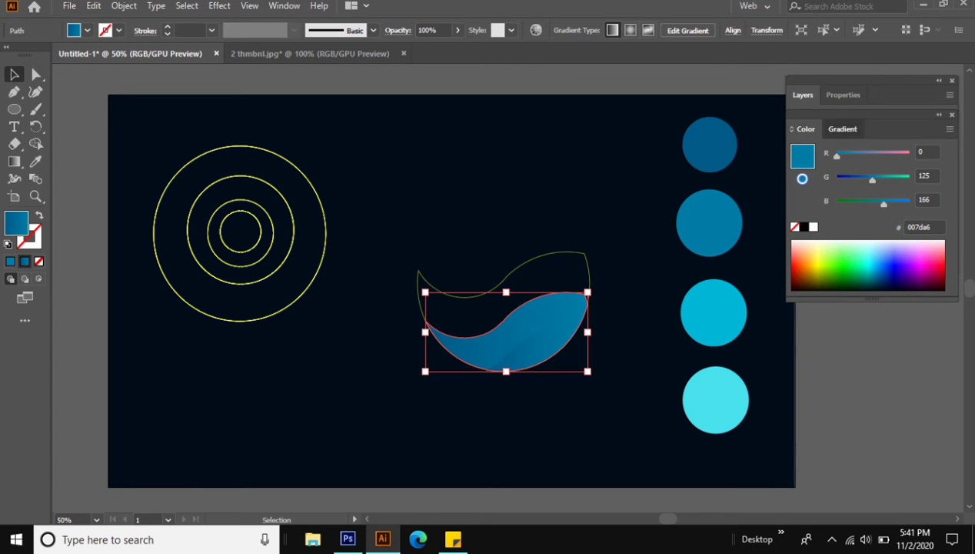
left_click(841, 129)
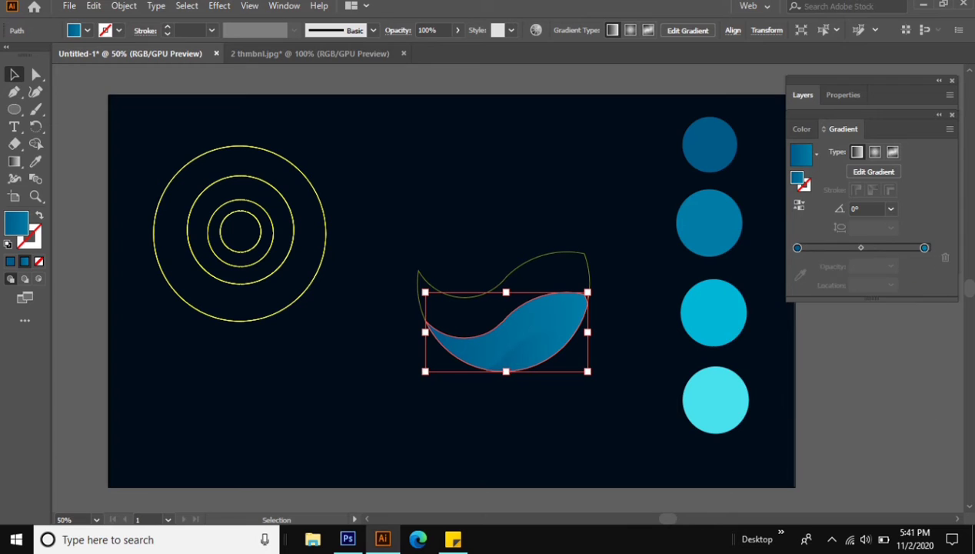
left_click(492, 408)
left_click(476, 336)
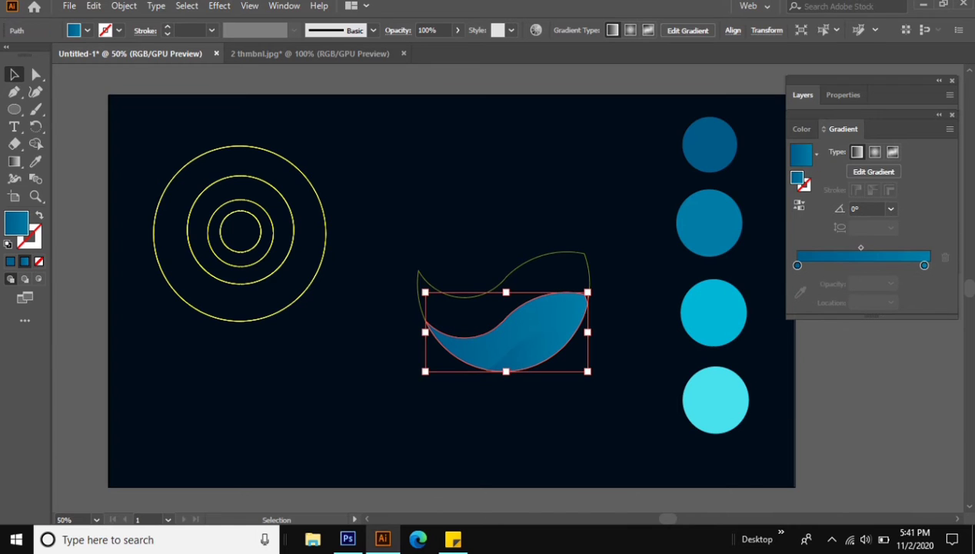
left_click(538, 253, "shift")
Edit the lower wave stripe's gradient, adjusting its right colour stop.
left_click(36, 144)
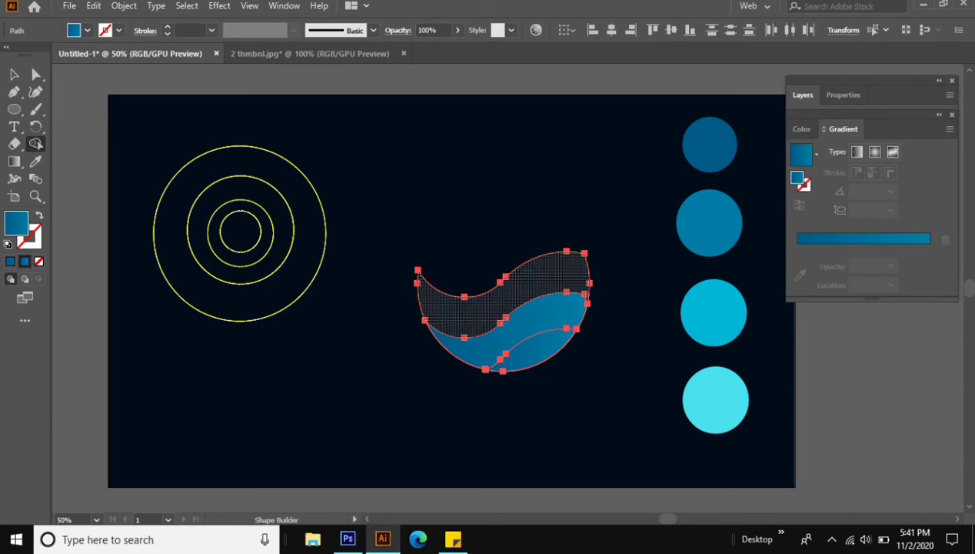
left_click(14, 74)
left_click(503, 331)
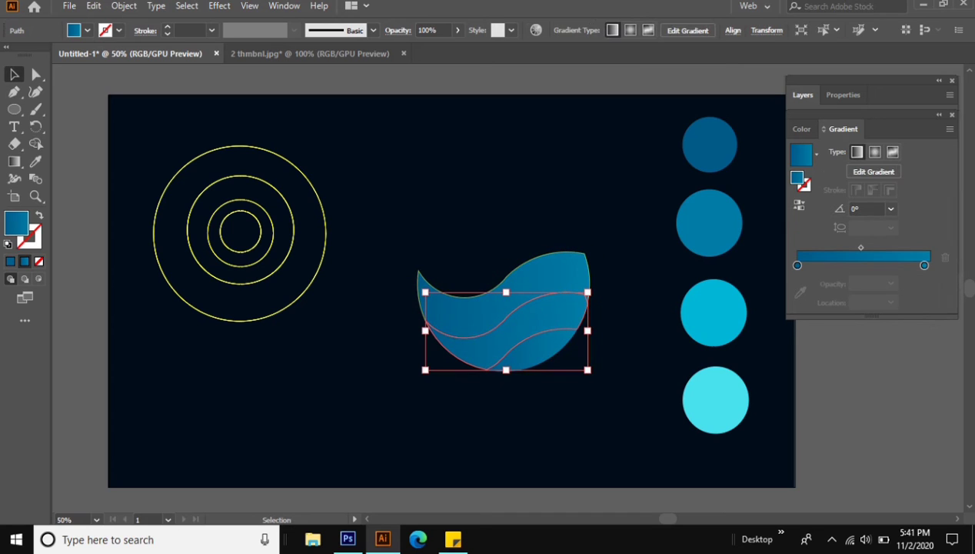
left_click(873, 172)
left_click(924, 248)
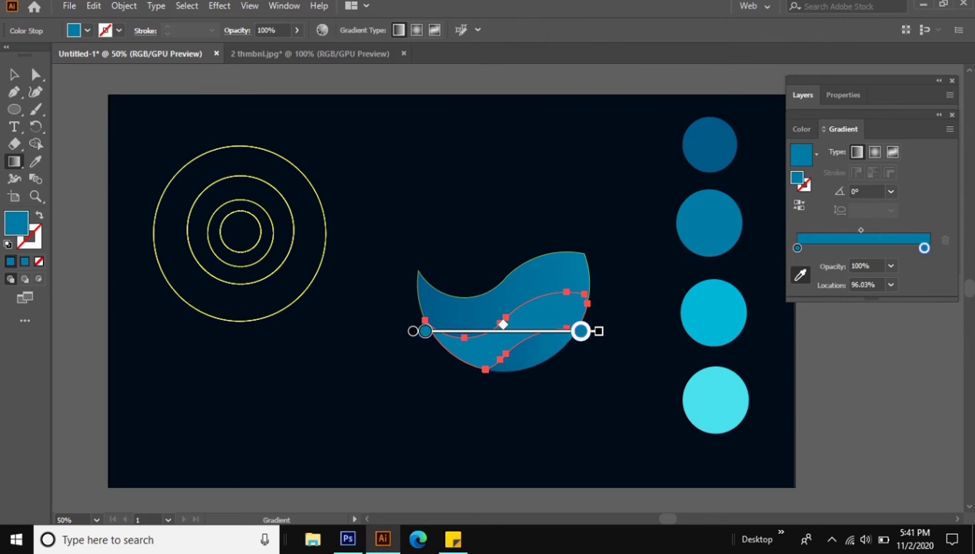
key("v")
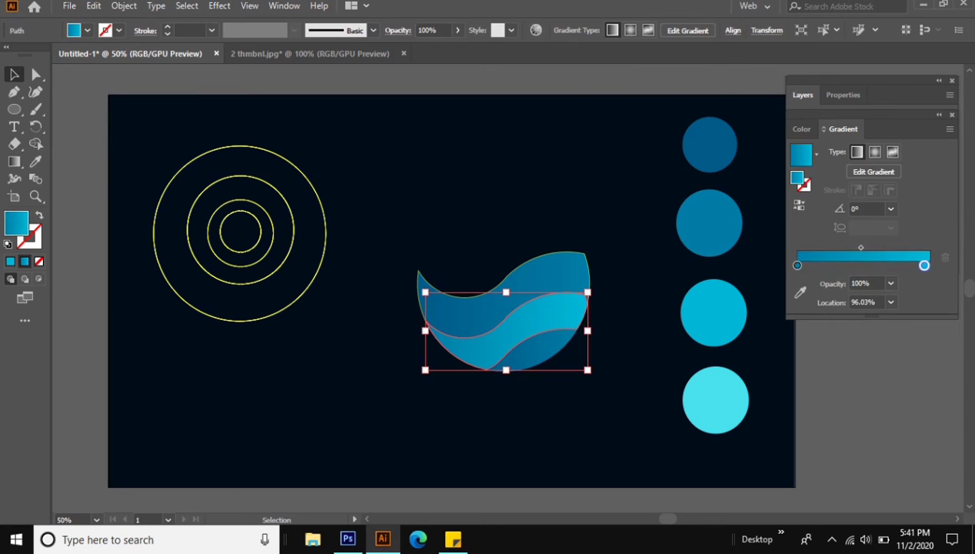
left_click(522, 415)
Lighten the upper wave's right gradient stop to cyan and shift the middle stripe's stop inward.
left_click(538, 353)
left_click(461, 285)
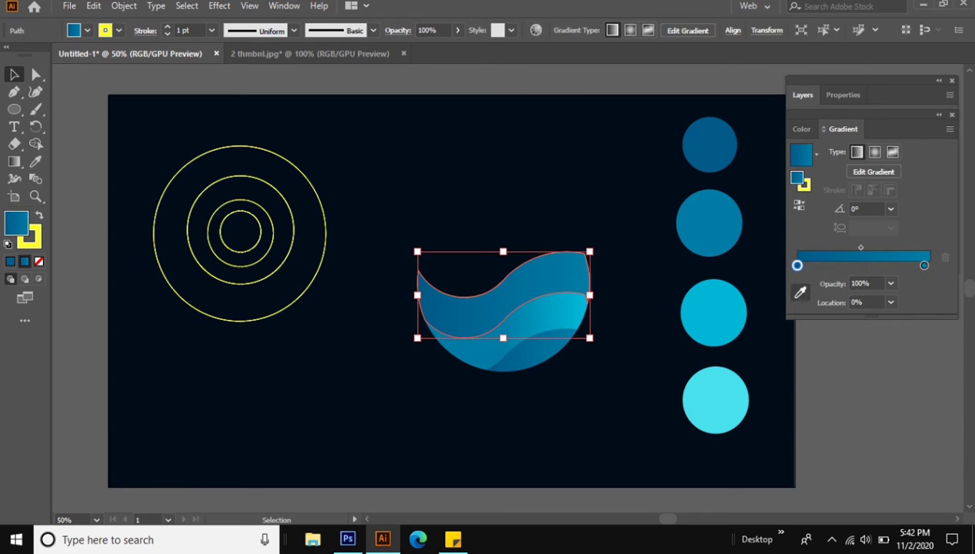
left_click(873, 172)
left_click(583, 295)
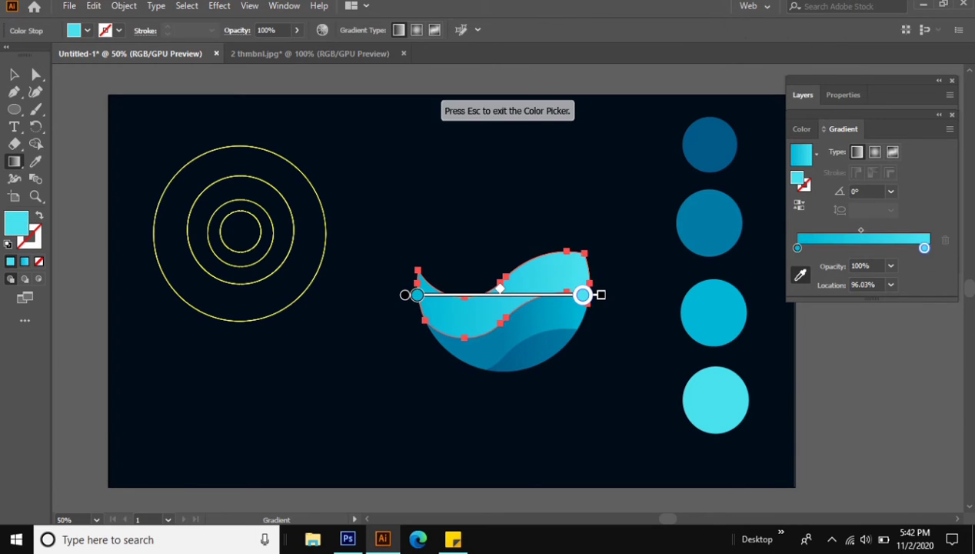
left_click(873, 172)
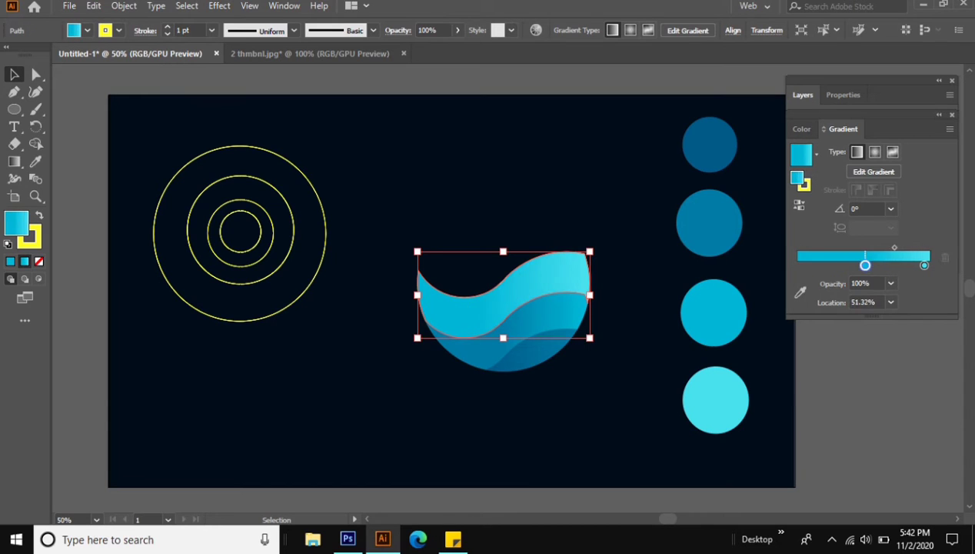
left_click(538, 346)
mouse_move(861, 265)
left_mouse_down()
mouse_move(851, 265)
mouse_move(899, 247)
left_mouse_up()
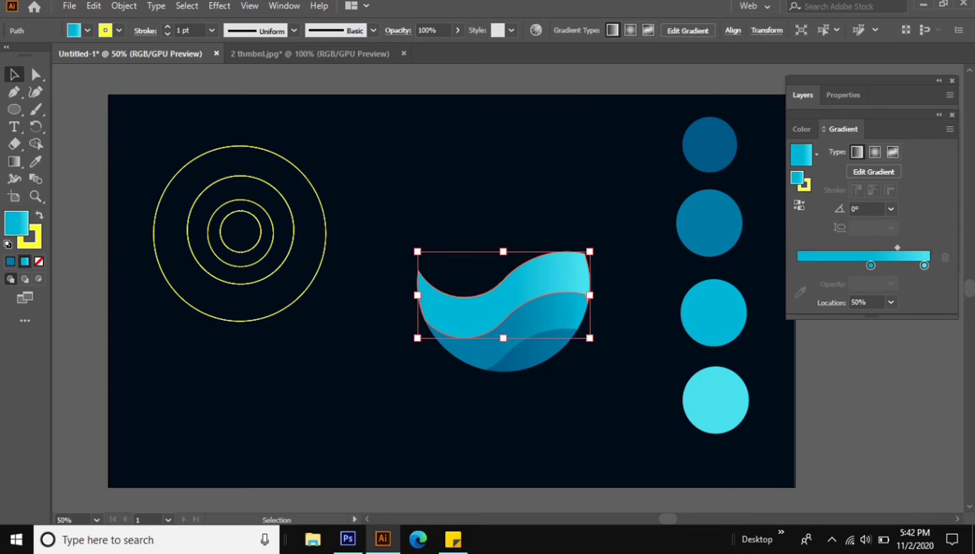
left_click(531, 350)
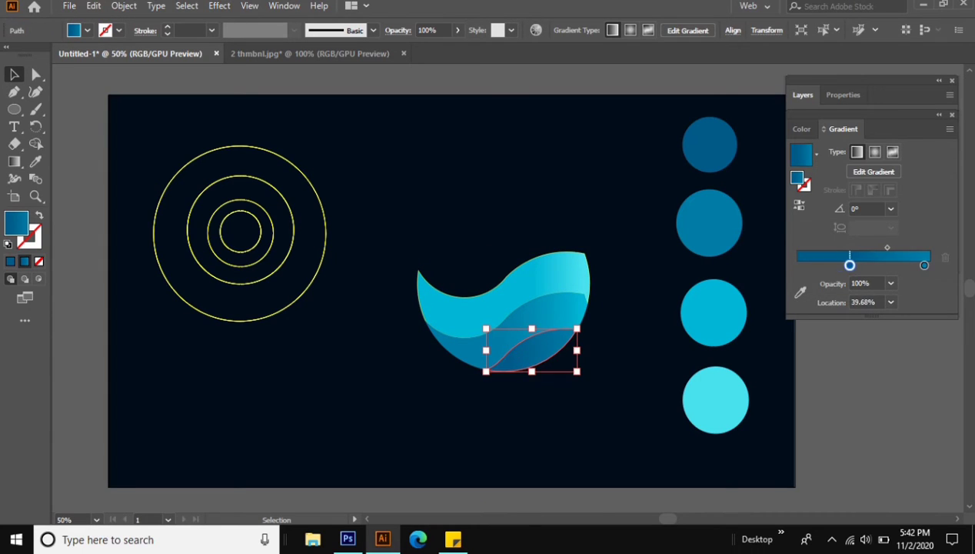
Select the wave group and its stripes and strip their yellow outlines.
key("ctrl+shift+a")
left_click(577, 293)
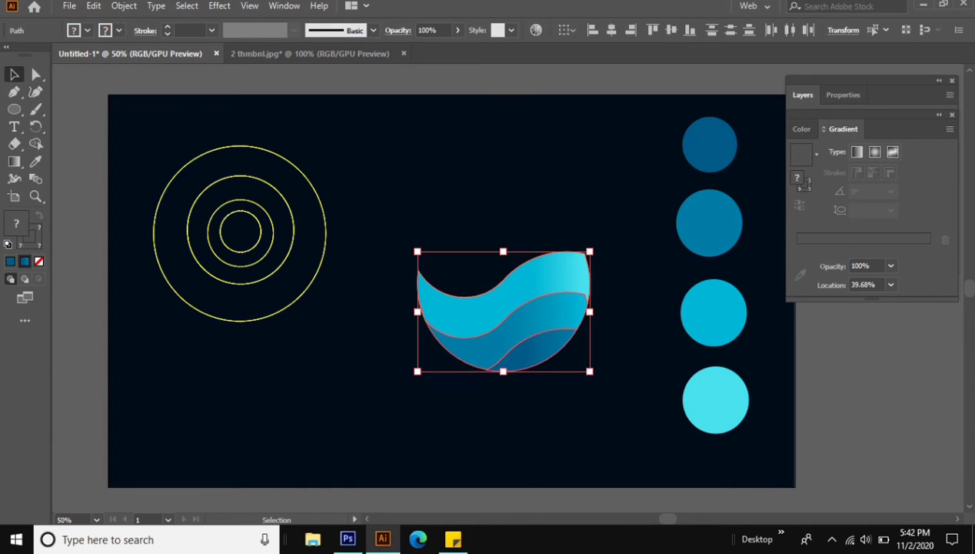
key("ctrl+shift+a")
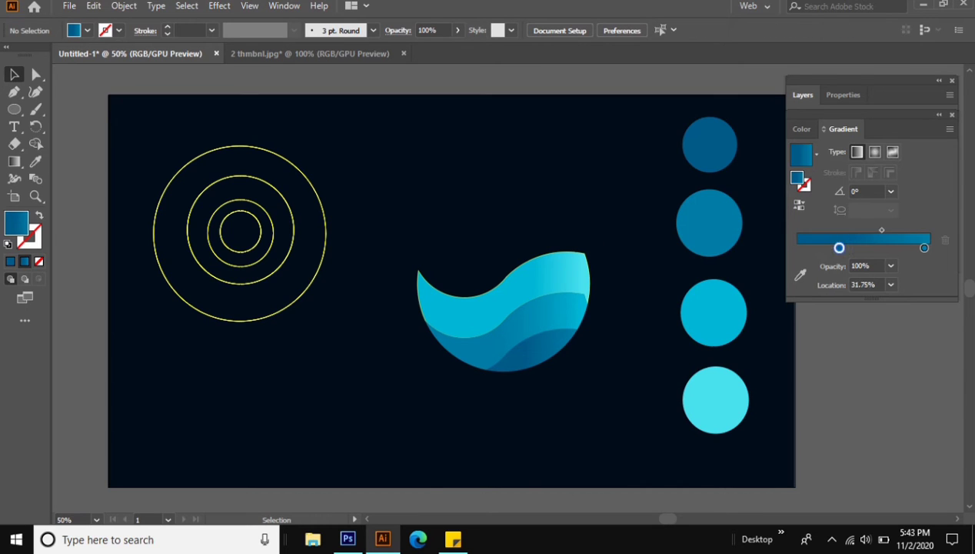
left_click(538, 323)
left_click(569, 342)
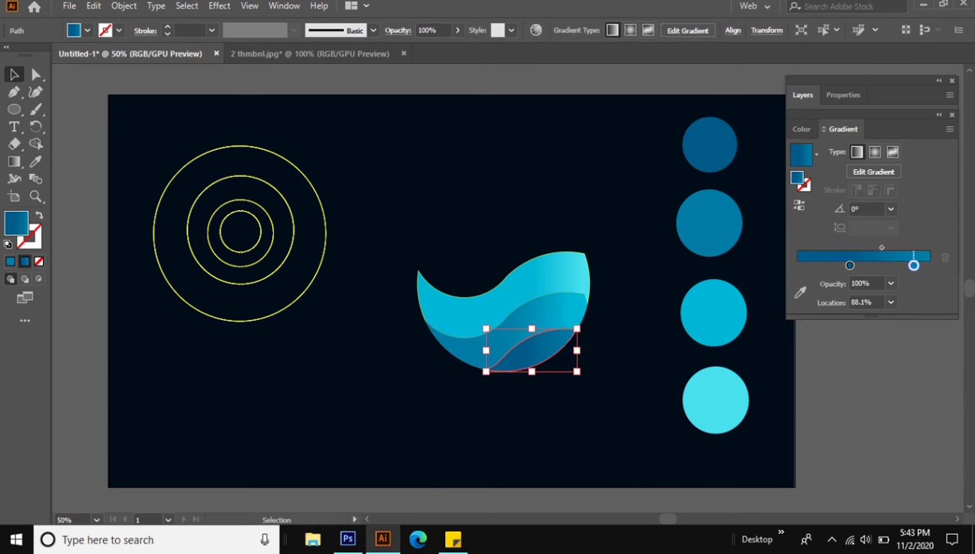
Check the wave group's colour settings and create a new Layer 3 in the Layers panel.
key("ctrl+shift+a")
left_click(500, 277)
key("F6")
key("ctrl+shift+a")
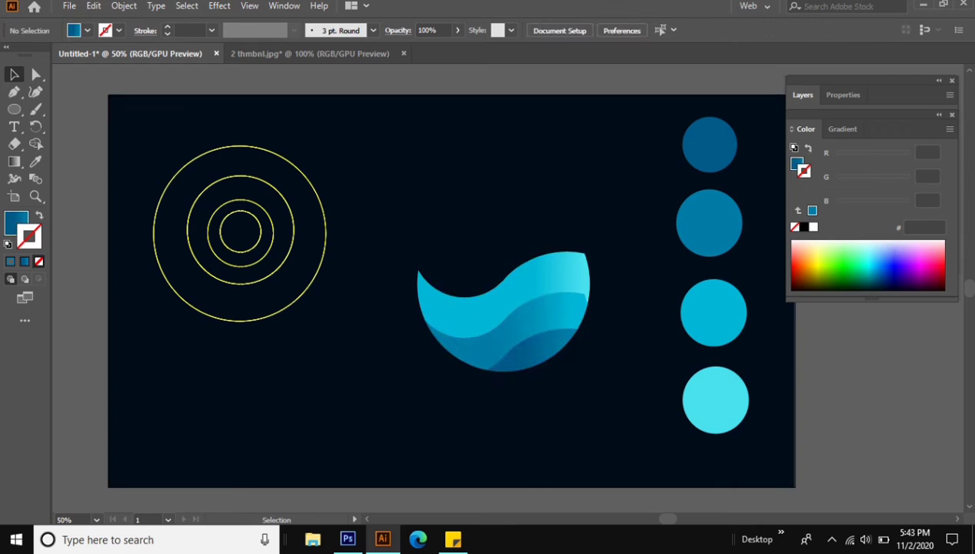
left_click(803, 94)
left_click(915, 262)
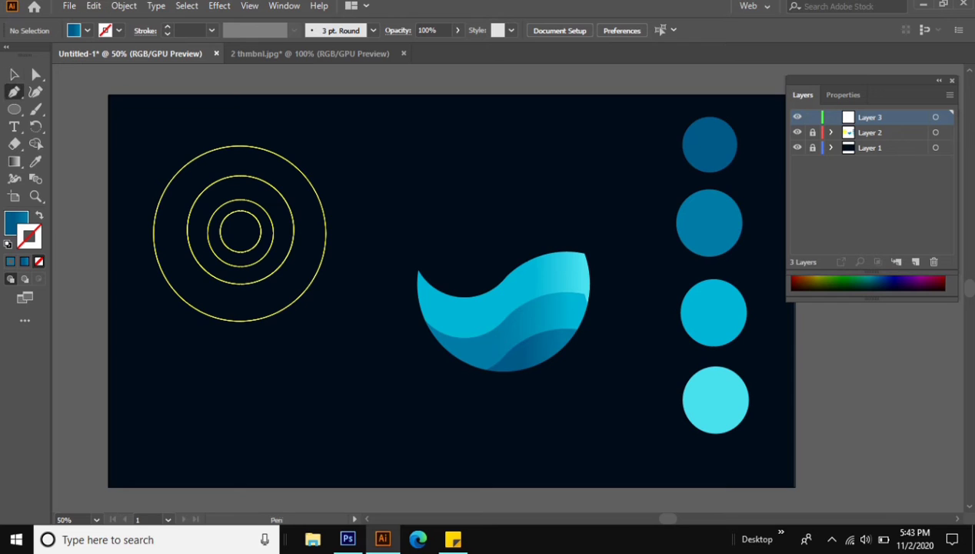
Draw a closed curved shape over the wave with the Pen tool on Layer 3.
left_click(431, 299)
left_click(469, 352)
left_click(533, 356)
left_click(569, 308)
left_click_drag(571, 286, 578, 260)
left_click_drag(430, 291, 476, 300)
key("v")
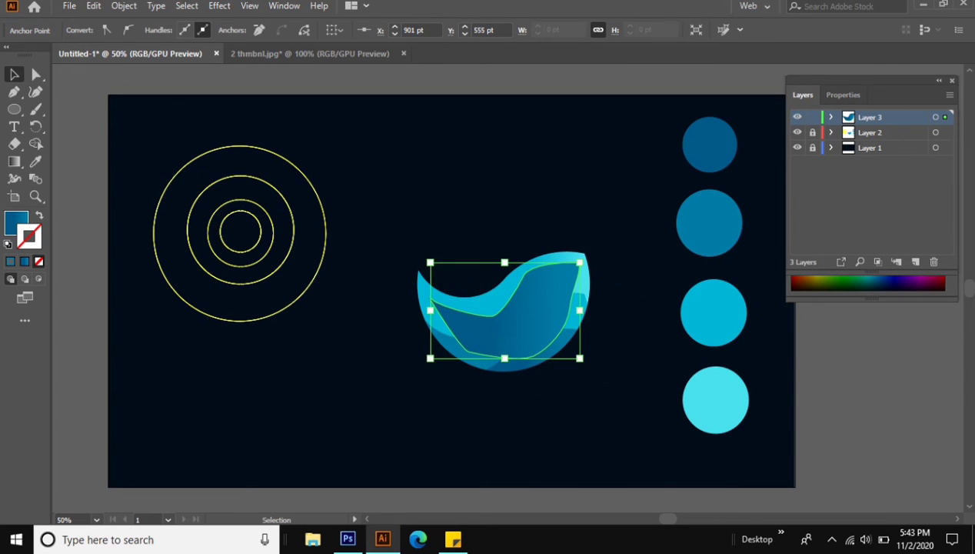
Fill the new shape with solid yellow #fff900 and reselect it.
key("F6")
type("fff900")
key("comma")
key("ctrl+shift+a")
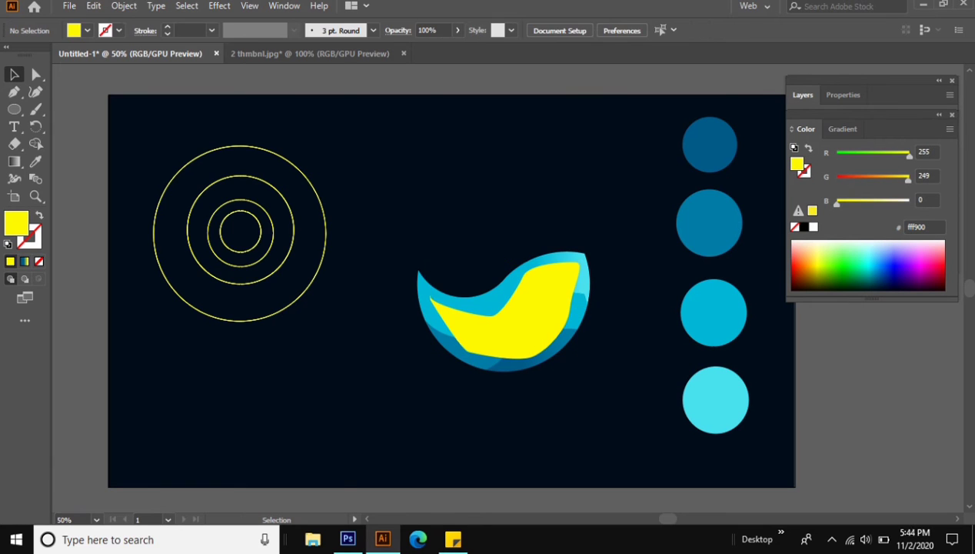
left_click(500, 323)
Try an Outer Glow with a pasted cyan colour, Soft Light mode and 91% opacity, then dismiss it.
left_click(219, 5)
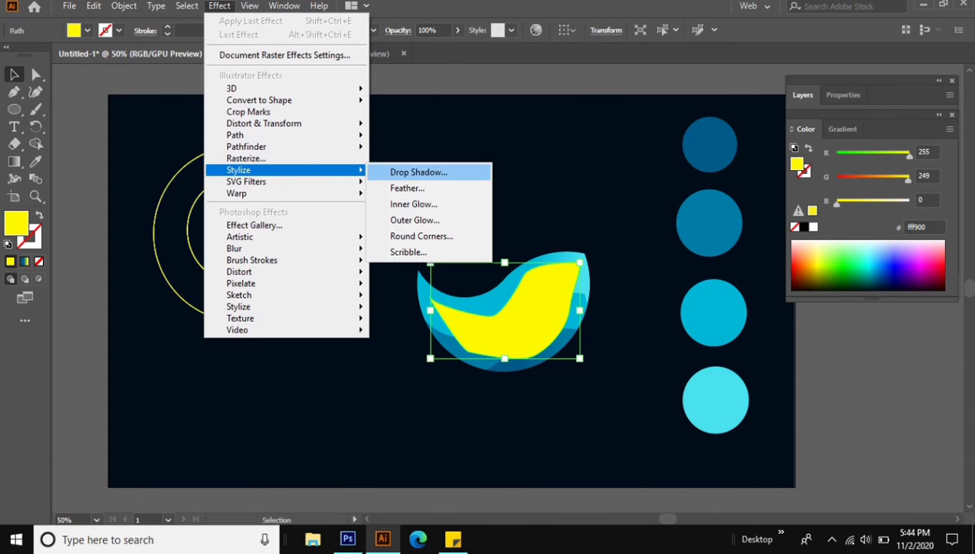
left_click(414, 219)
left_click(257, 286)
type("2bf4f9")
left_click(805, 153)
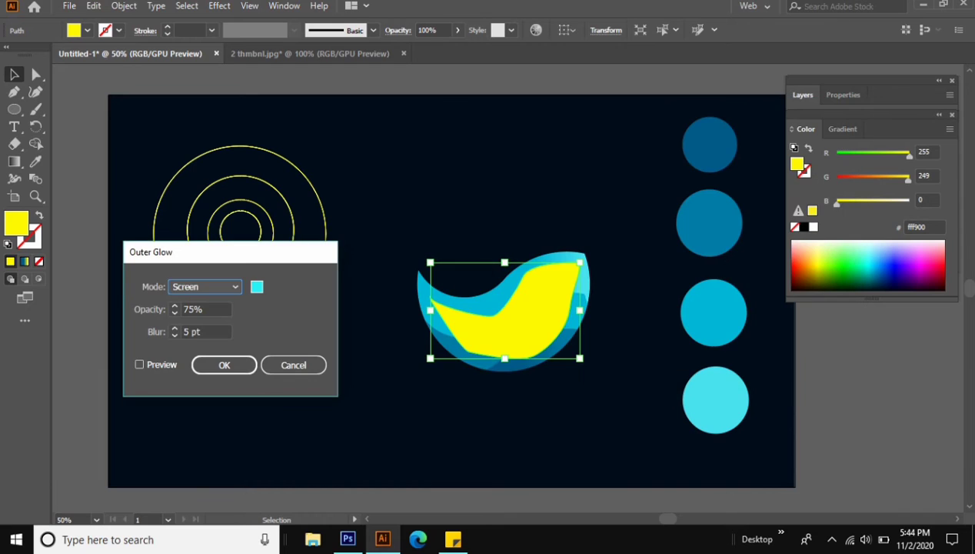
left_click(139, 363)
left_click(204, 286)
left_click(199, 83)
double_click(194, 308)
type("91")
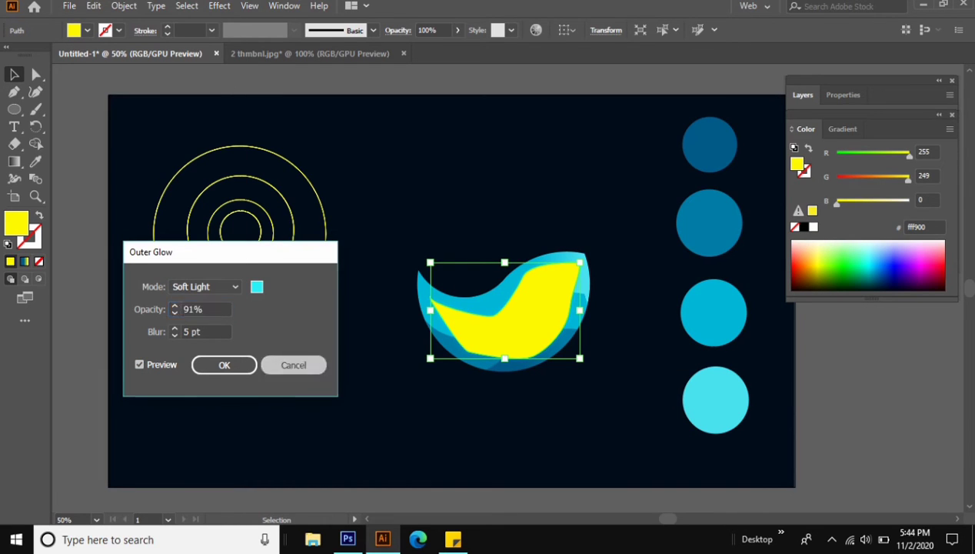
left_click(293, 365)
Move the yellow shape above the globe and start a Soft Light outer glow coloured #34E7EE.
left_click_drag(507, 323, 485, 181)
left_click(219, 6)
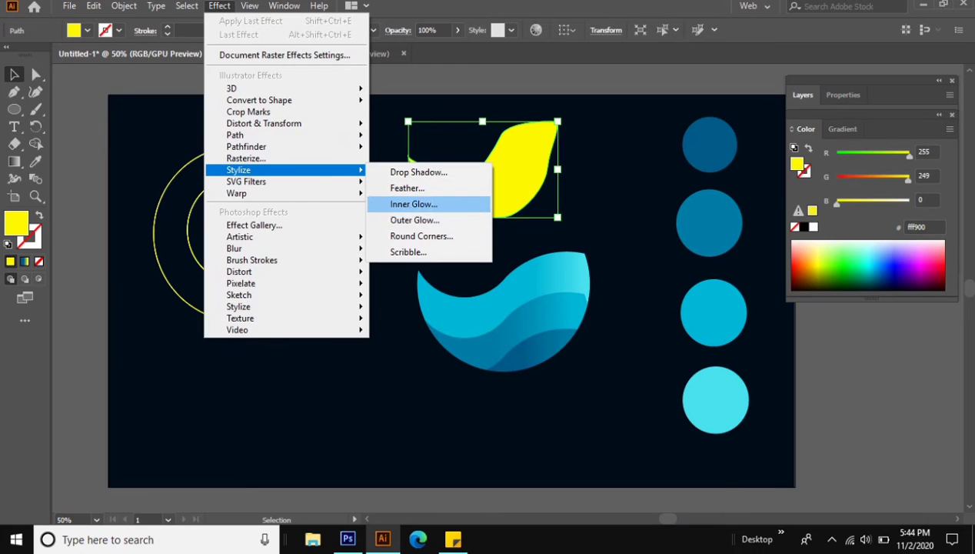
left_click(414, 220)
left_click(204, 286)
left_click(200, 83)
left_click(257, 286)
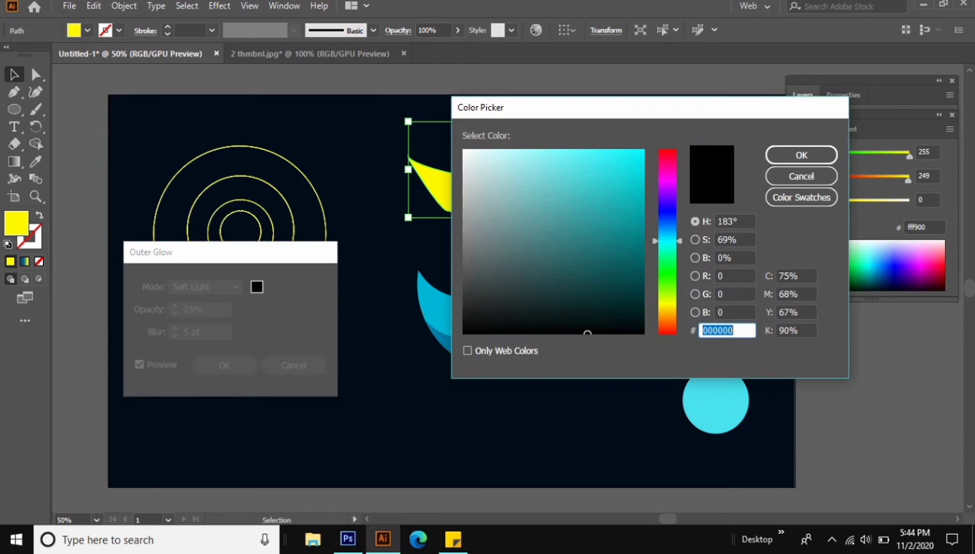
type("34E7EE")
left_click(801, 155)
Set the glow opacity to about 77% and blur to 68 pt, apply, and deselect.
key("Tab")
type("62")
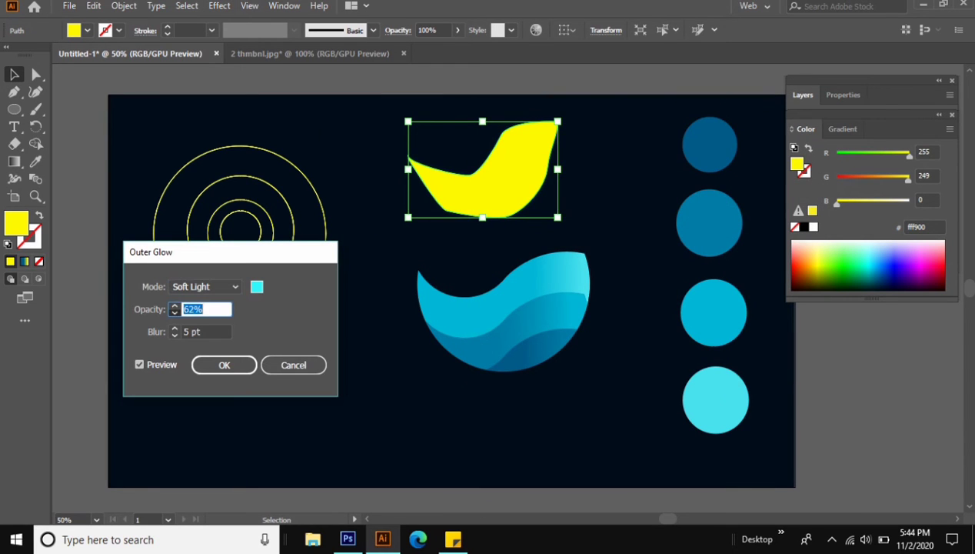
key("Tab")
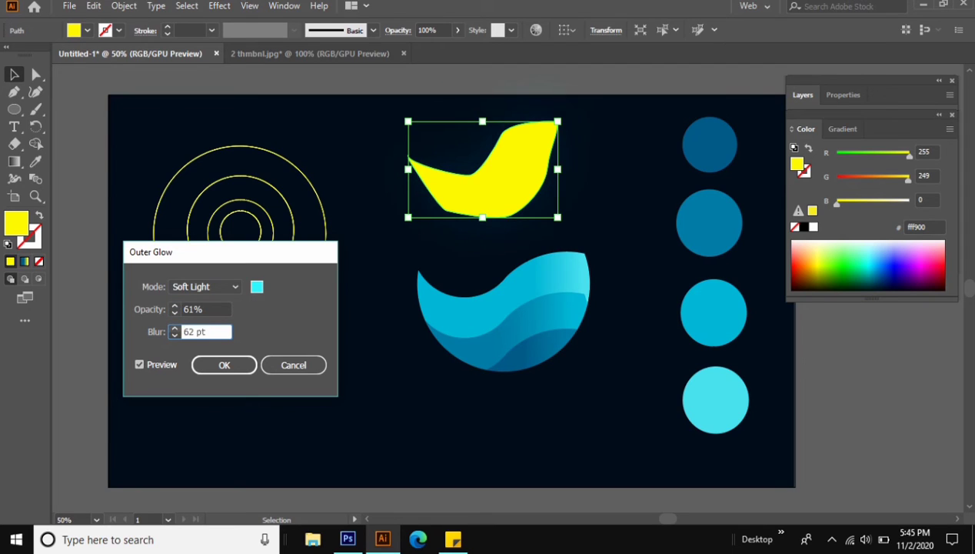
key("shift+Tab")
key("Up")
key("Up")
key("Up")
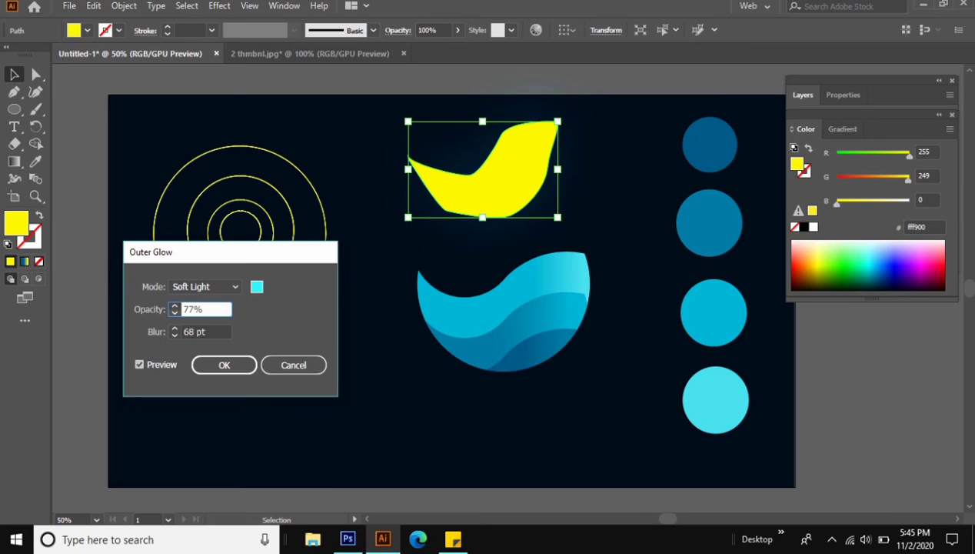
key("Return")
key("ctrl+shift+a")
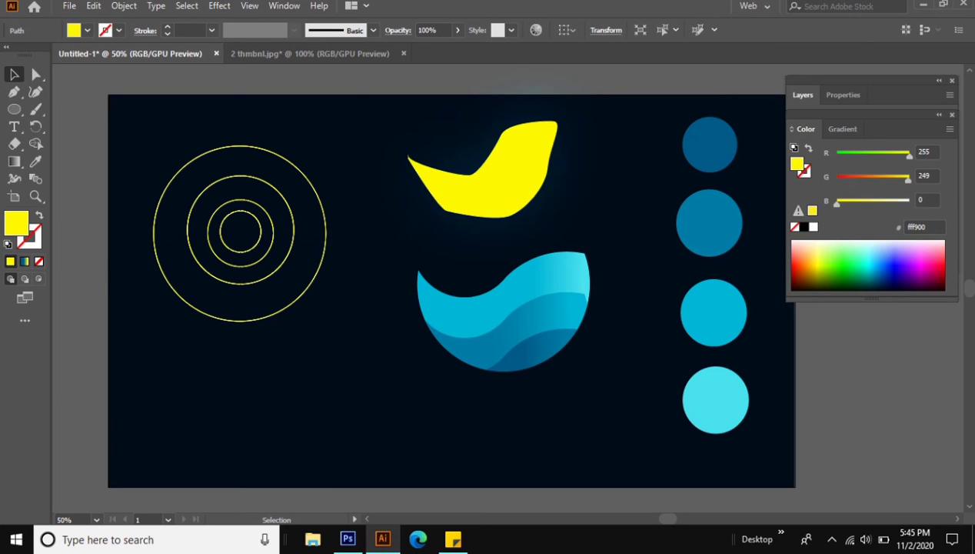
Reposition the yellow shape over the wave and send it one step backward.
key("ctrl+F9")
key("F7")
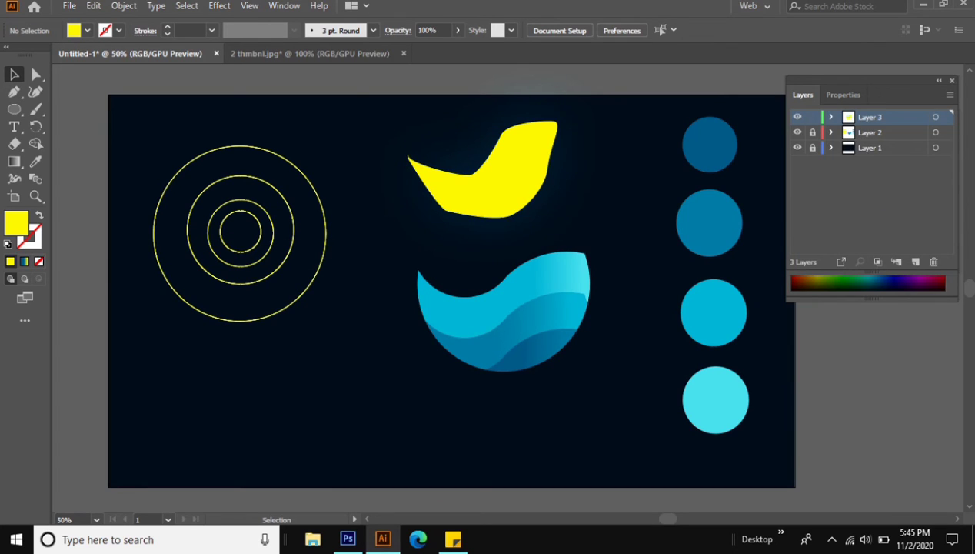
left_click_drag(553, 180, 575, 323)
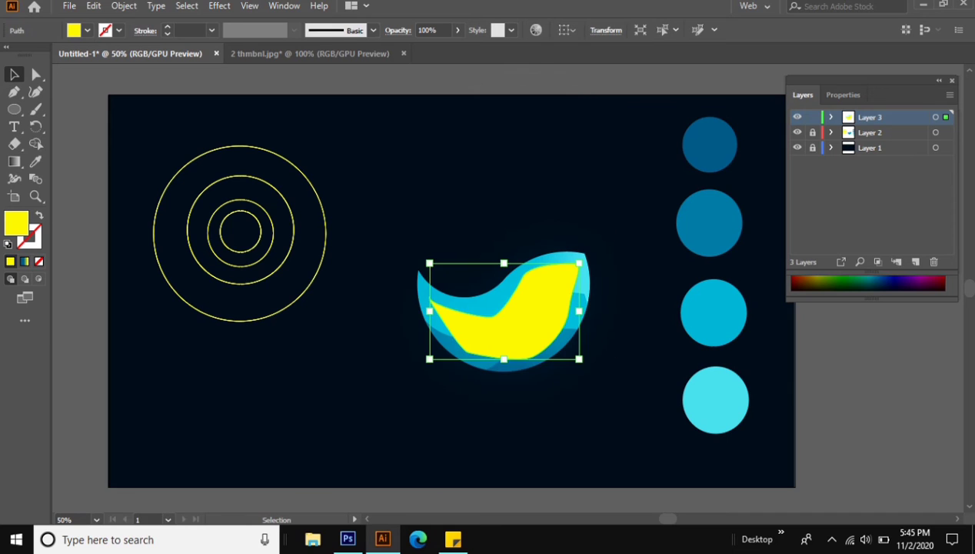
left_click(93, 5)
left_click(391, 66)
Drag Layer 3 below Layer 2 in the Layers panel, then deselect everything.
key("a")
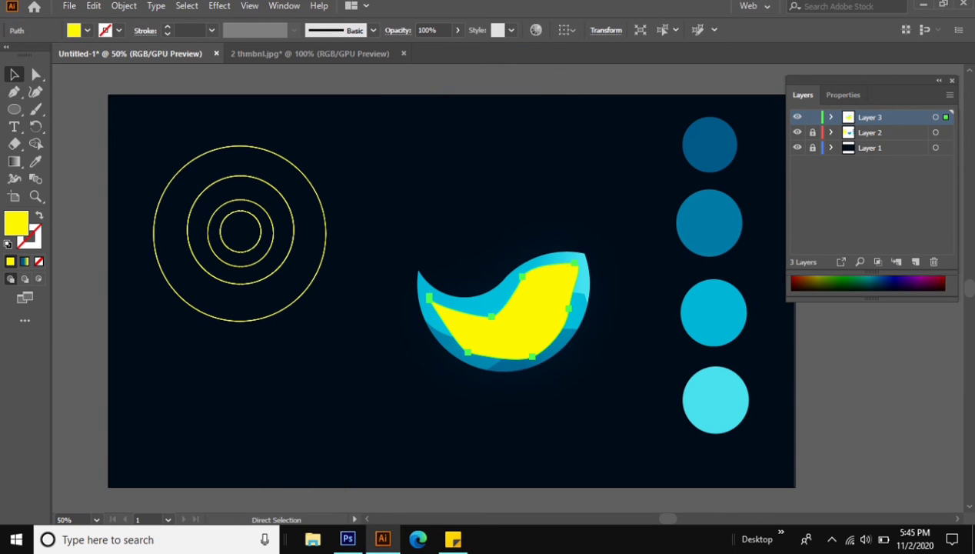
key("v")
left_click_drag(869, 117, 870, 140)
key("ctrl+shift+a")
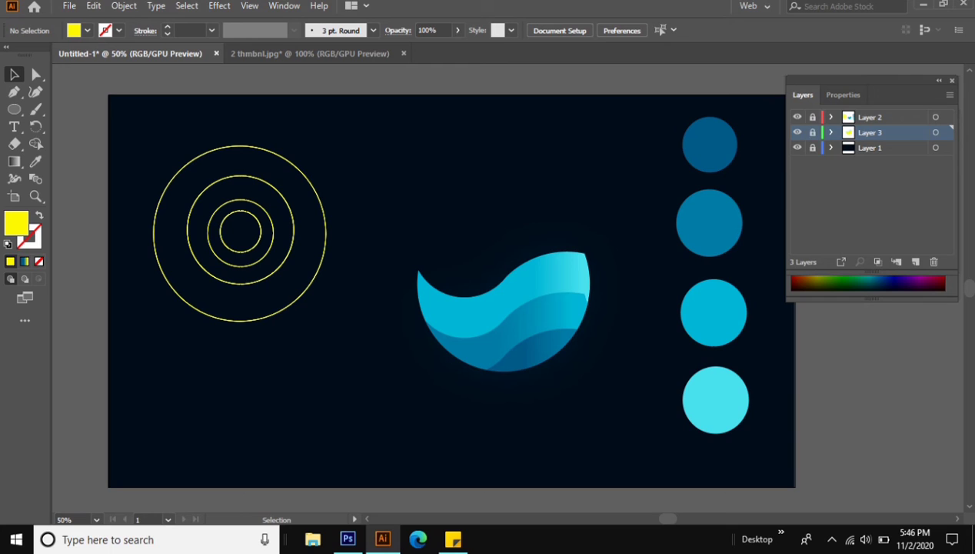
Target the wave stripes' layer and add a Drop Shadow effect with preview on.
left_click(869, 117)
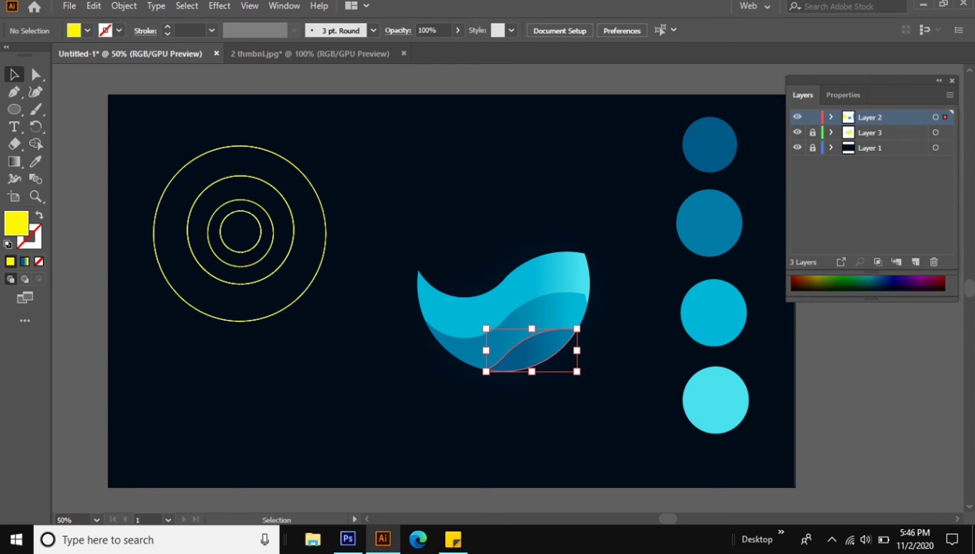
left_click(219, 6)
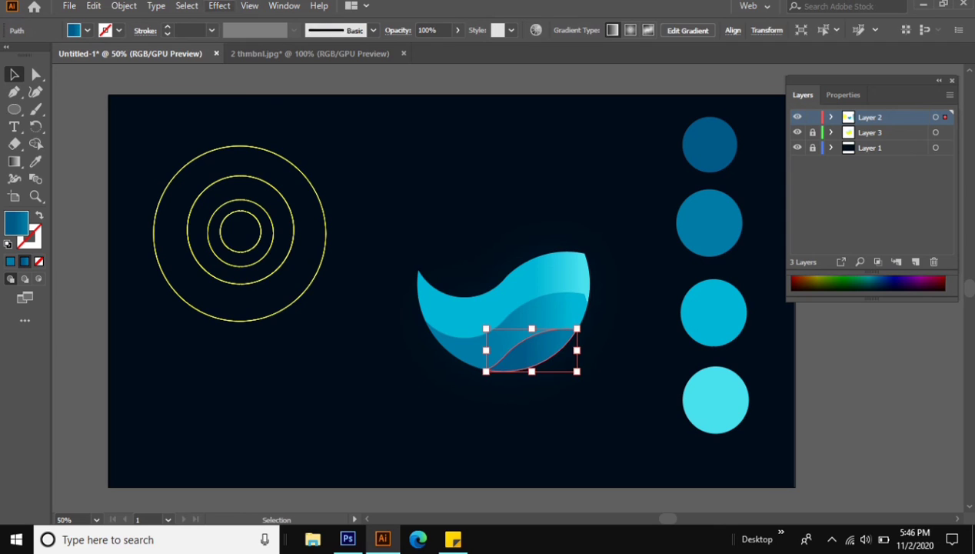
left_click(219, 5)
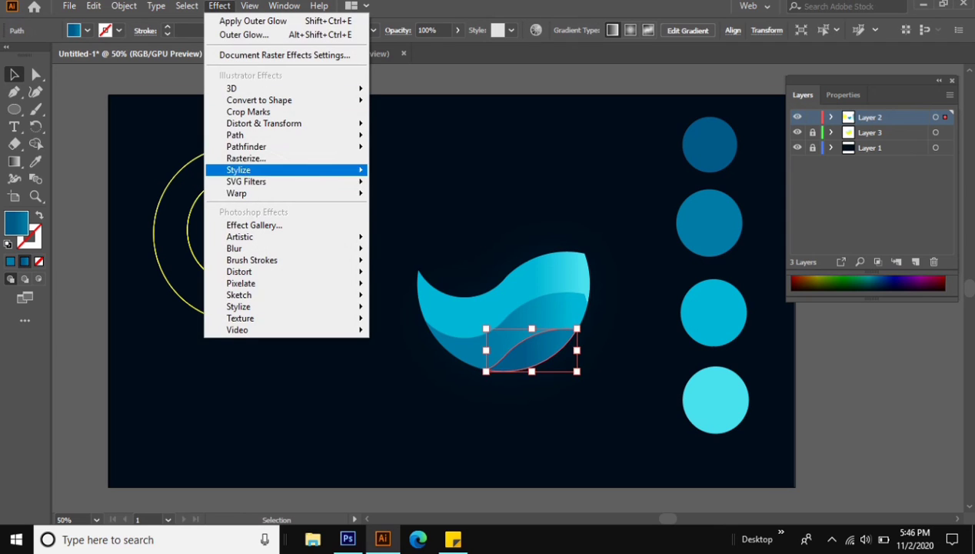
left_click(403, 170)
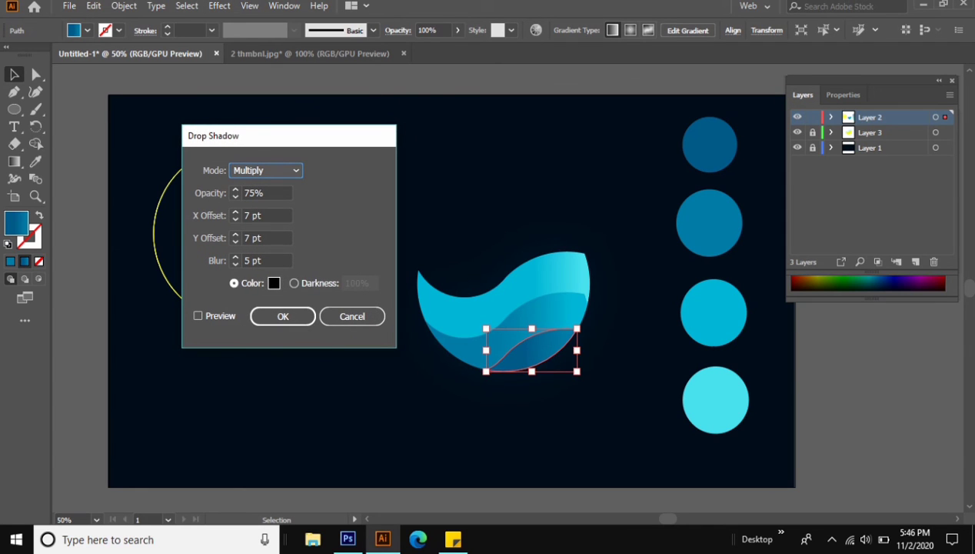
left_click(198, 315)
Set the drop shadow to X -11 pt, Y -5 pt, 62% opacity, 18 pt blur and apply.
left_click(258, 215)
type("23")
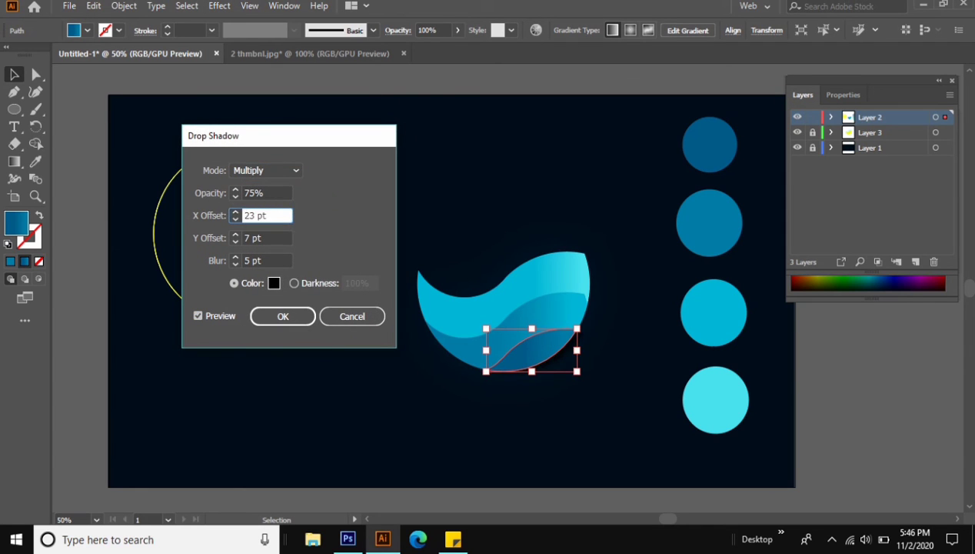
type("0")
key("Tab")
type("-17")
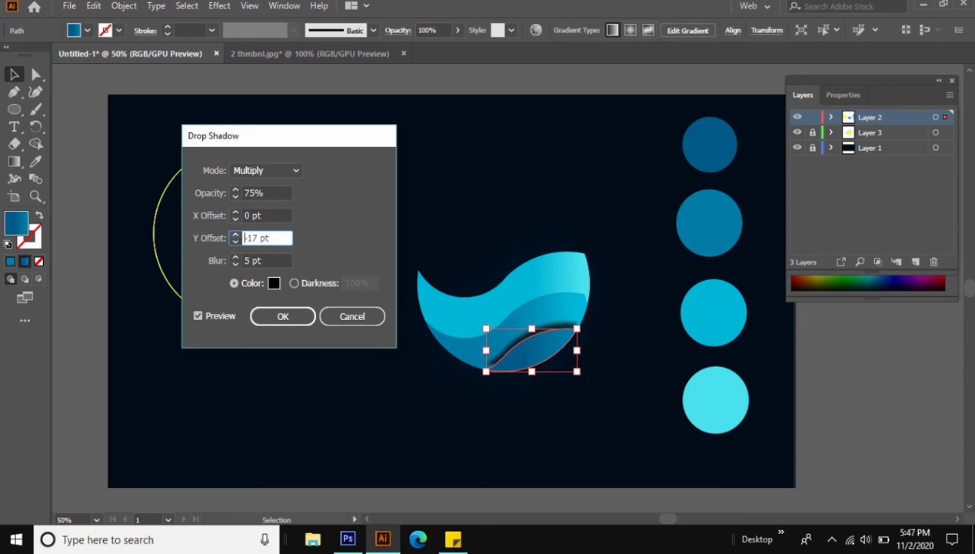
key("shift+Tab")
type("-18")
type("-11")
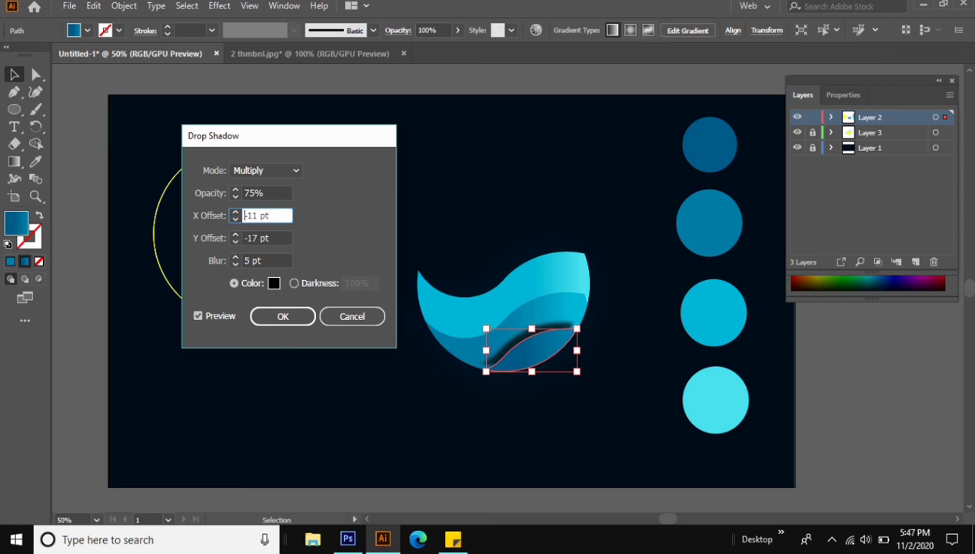
key("Tab")
type("-5")
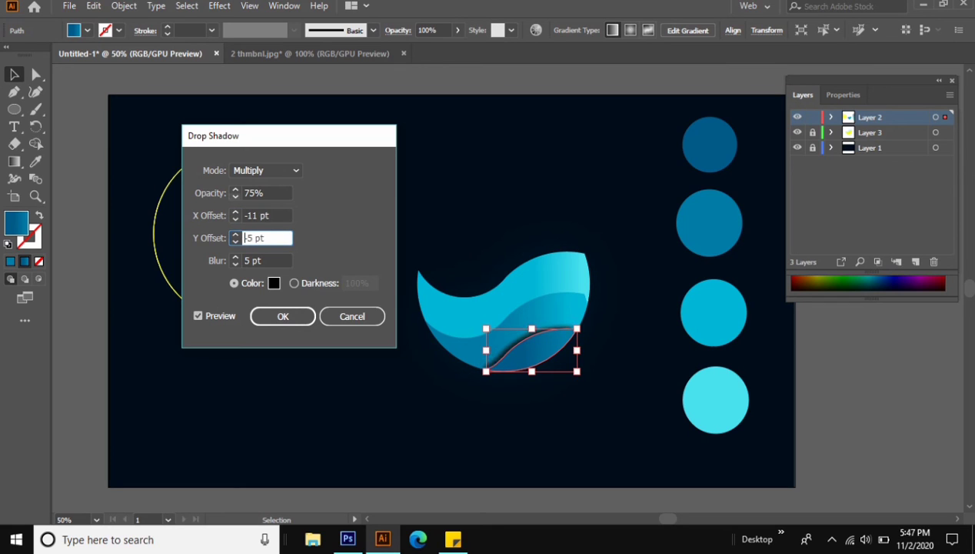
left_click(265, 193)
type("62")
left_click(265, 261)
type("18")
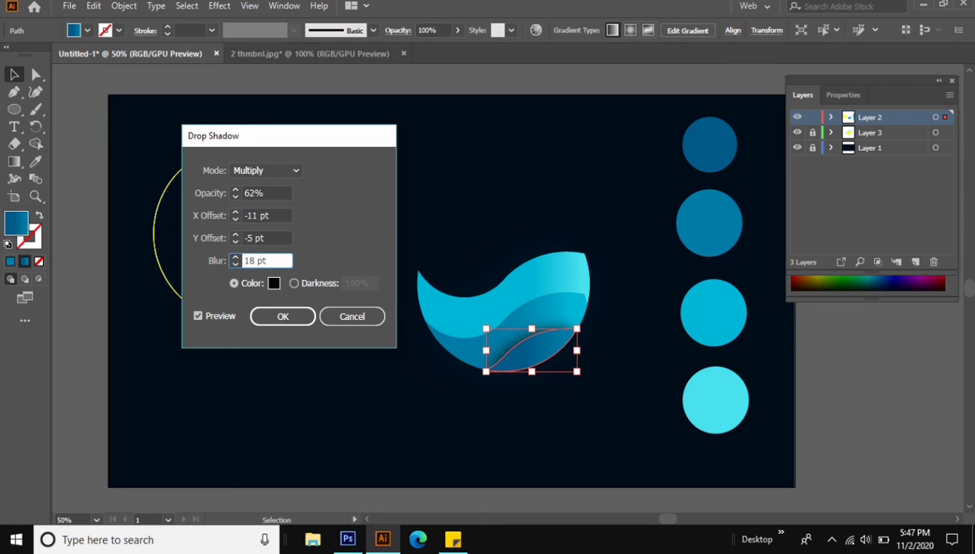
key("Return")
Apply the same drop shadow to the larger middle wave stripe, then deselect.
left_click(538, 346)
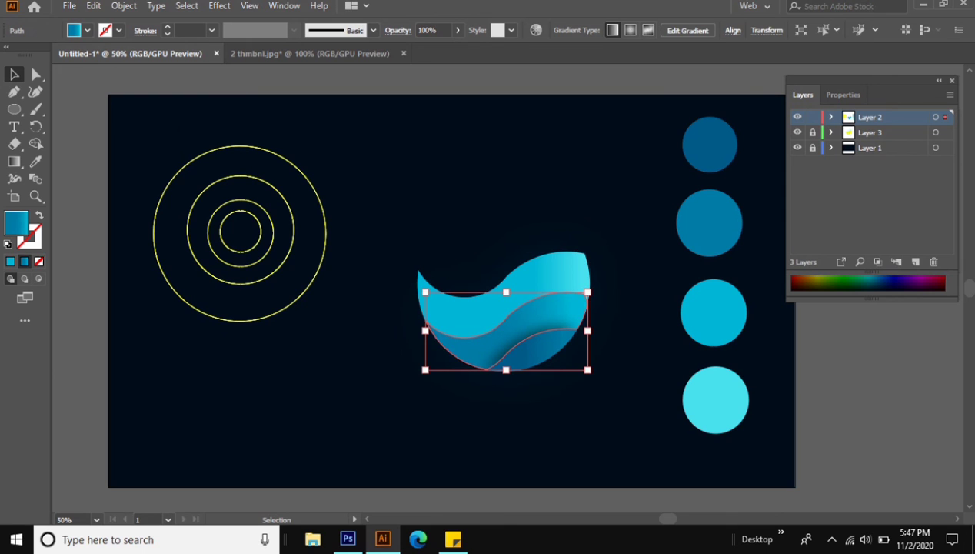
left_click(219, 5)
mouse_move(239, 170)
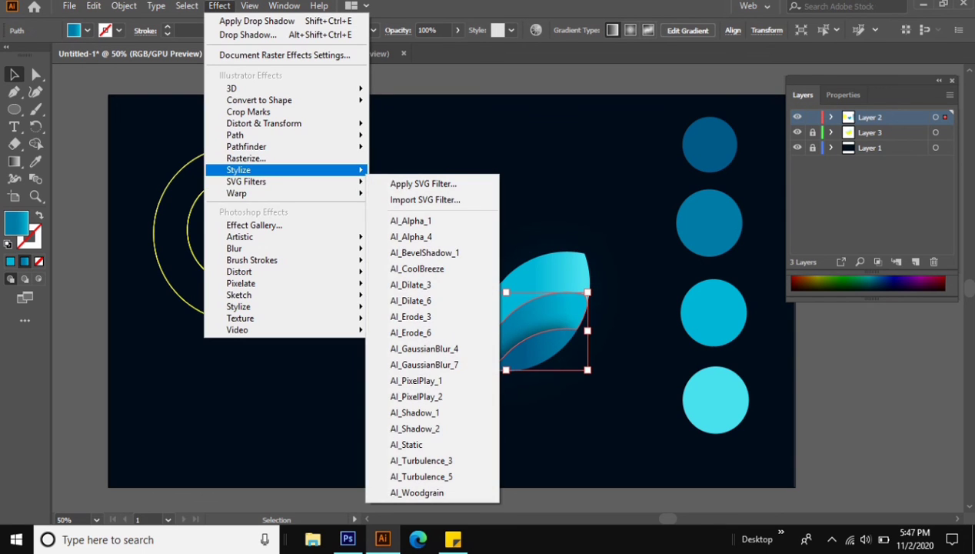
left_click(248, 35)
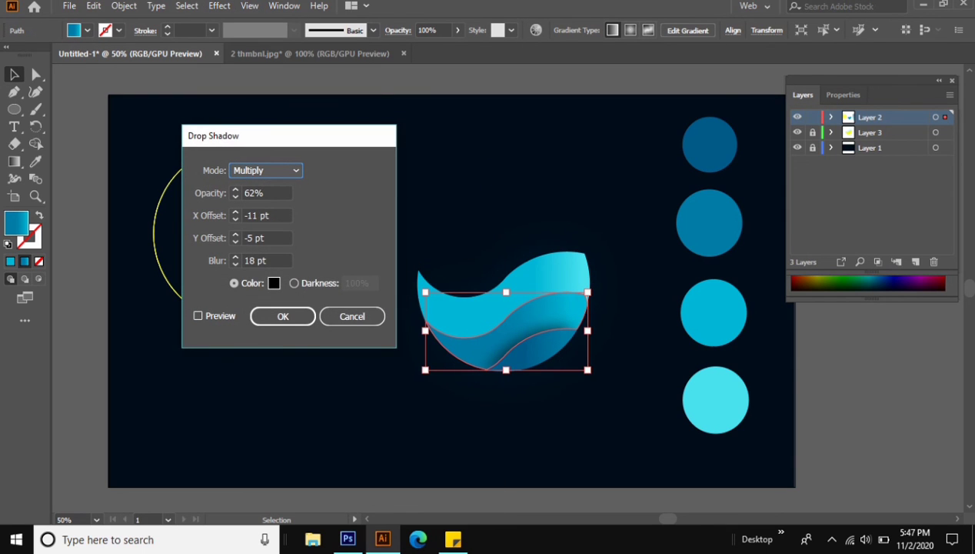
left_click(198, 315)
left_click(282, 316)
left_click(322, 400)
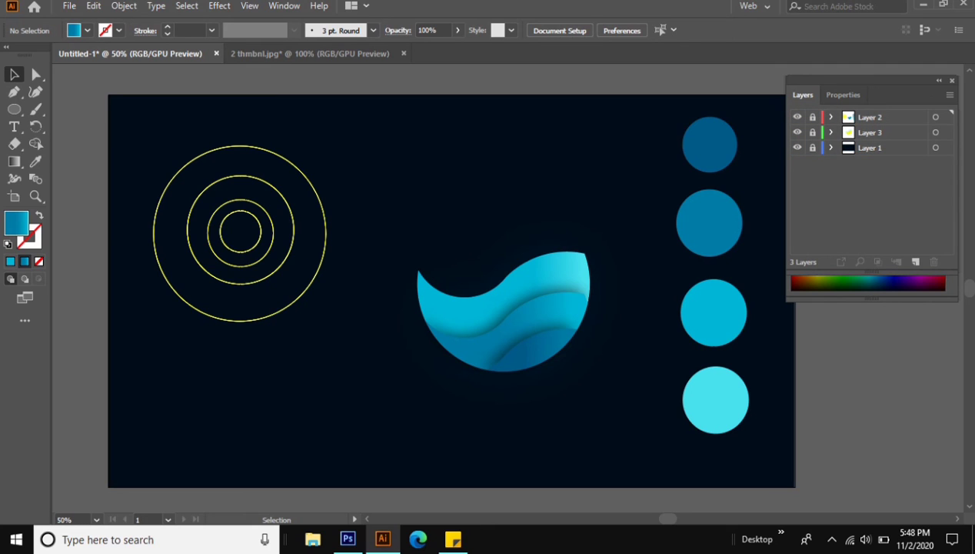
Unlock the wave layer and delete the yellow concentric circles and four colour circles.
left_click(811, 132)
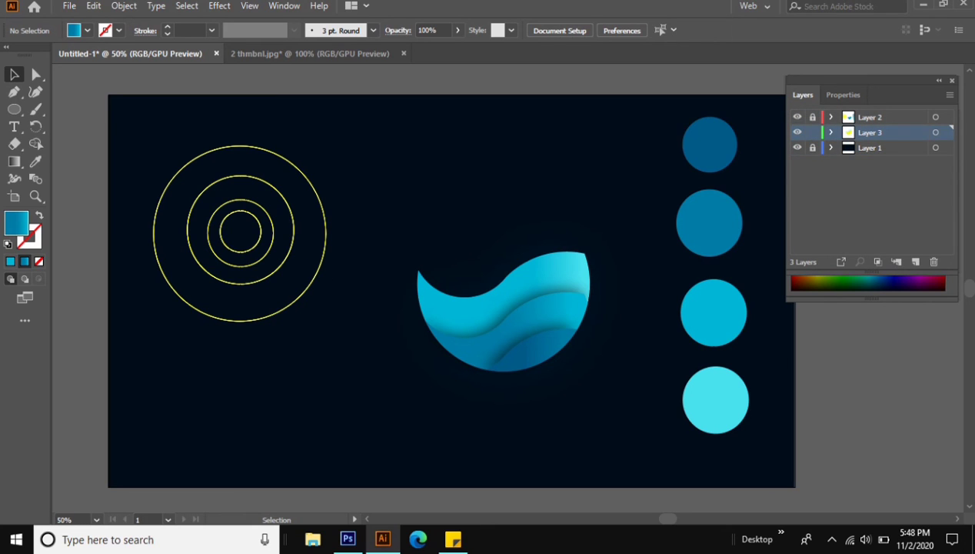
left_click(812, 132)
left_click(812, 116)
left_click_drag(330, 329, 170, 200)
key("Delete")
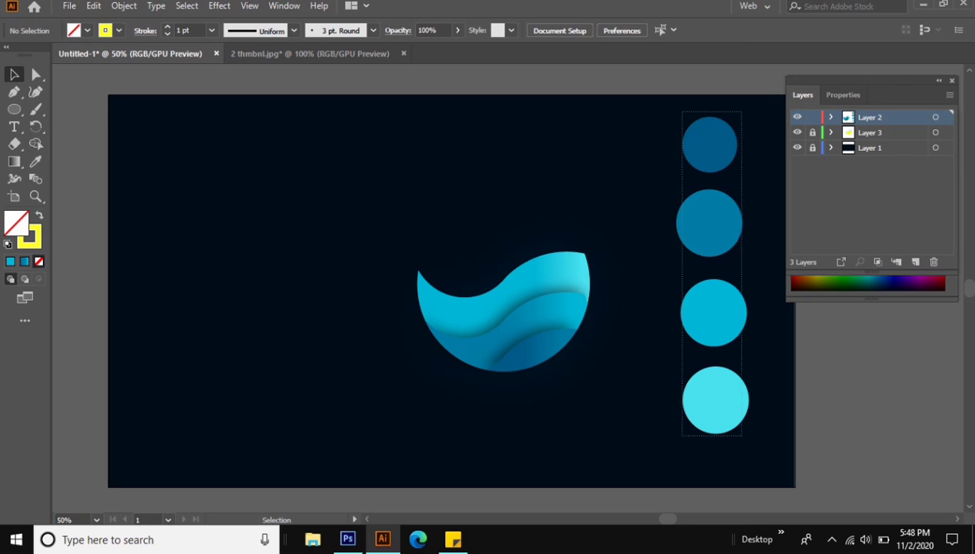
left_click_drag(673, 108, 757, 439)
key("Delete")
Move all the wave artwork up and left and align it to the artboard.
key("ctrl+a")
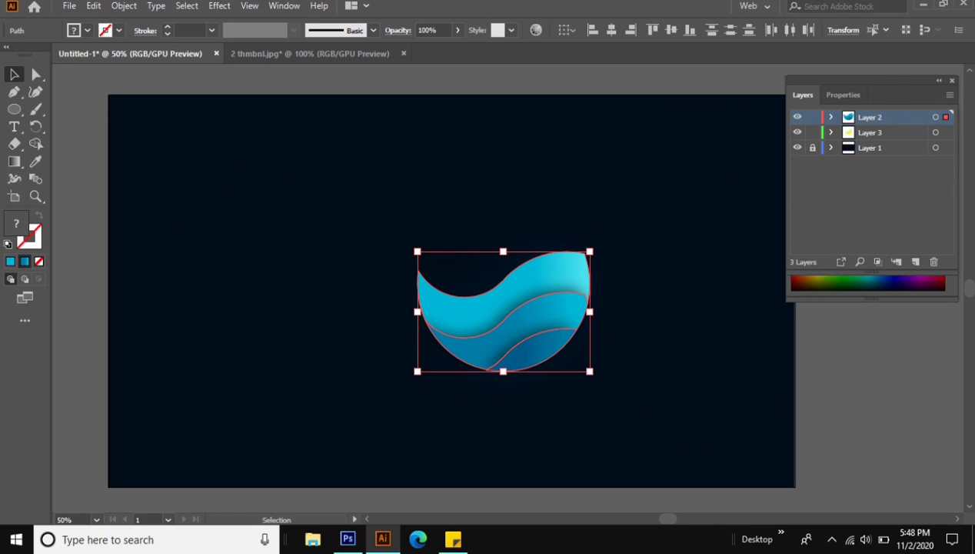
left_click_drag(509, 283, 467, 252)
left_click(568, 30)
left_click(598, 79)
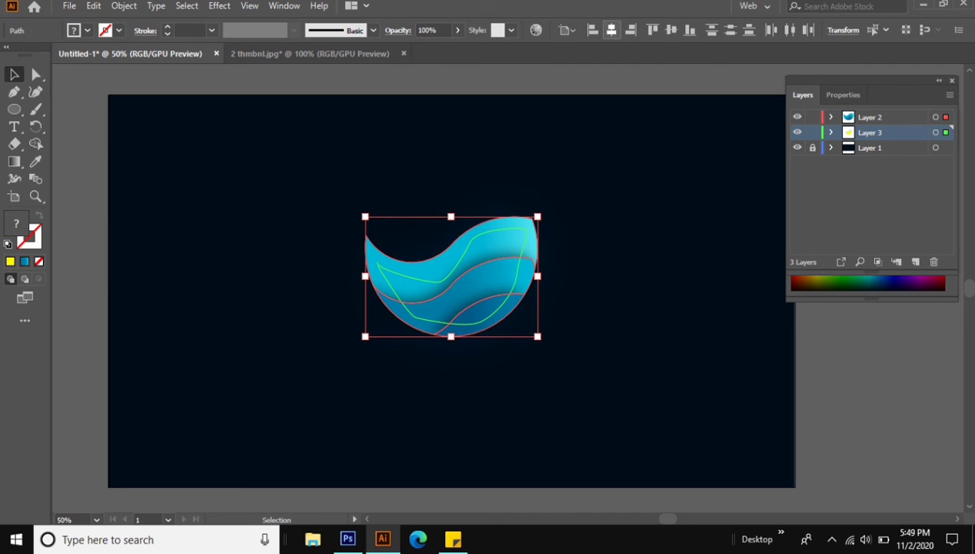
key("ctrl+shift+a")
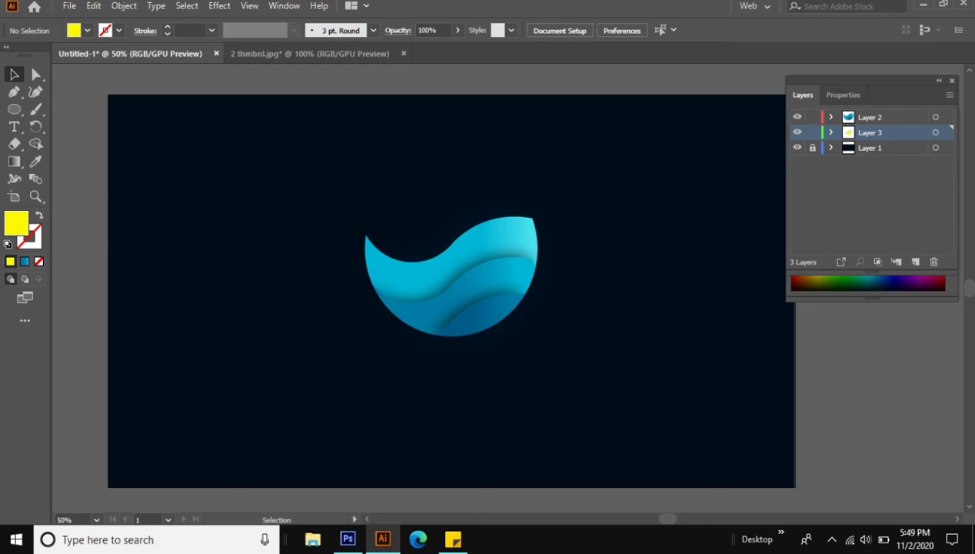
Group all the wave logo pieces and hide the panels to preview the logo.
key("ctrl+a")
left_click(124, 6)
left_click(153, 70)
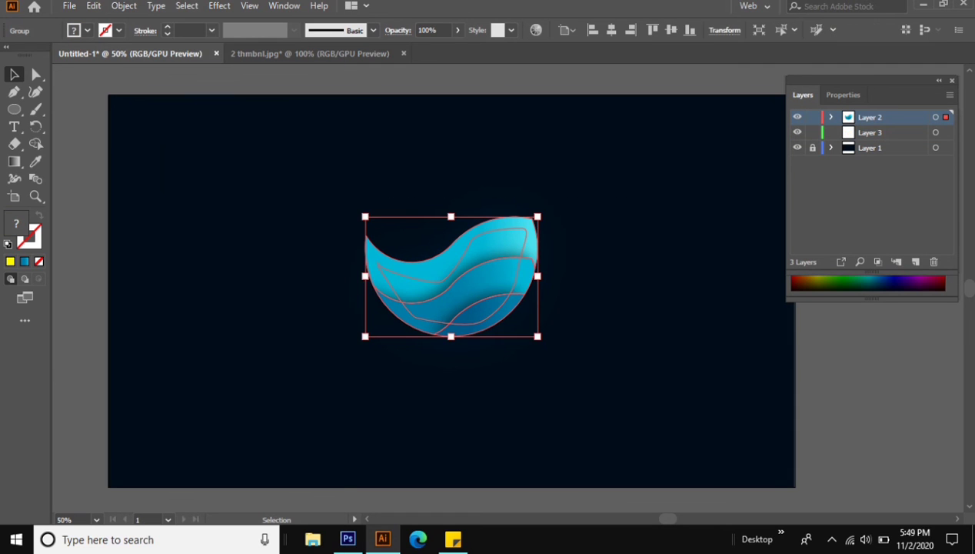
key("ctrl+shift+a")
key("ctrl+a")
key("ctrl+shift+a")
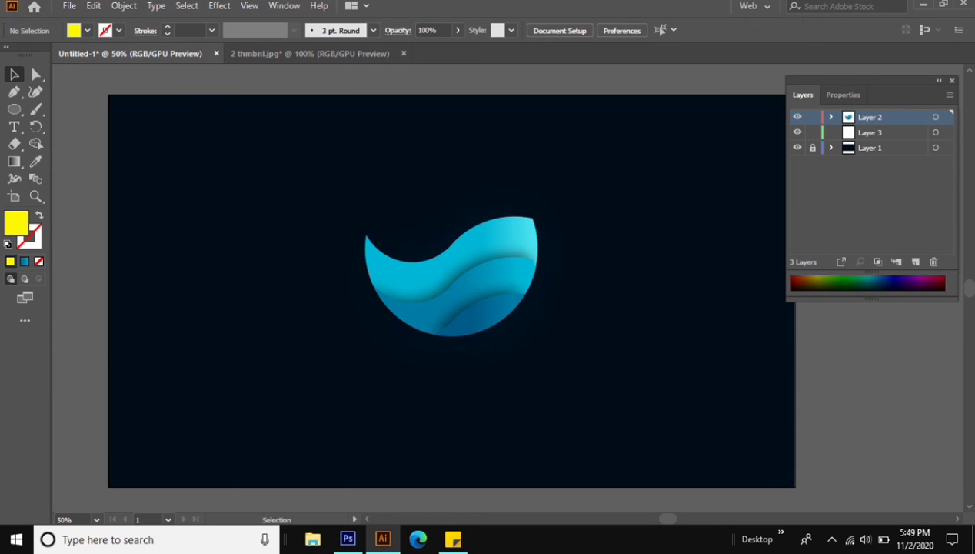
key("F6")
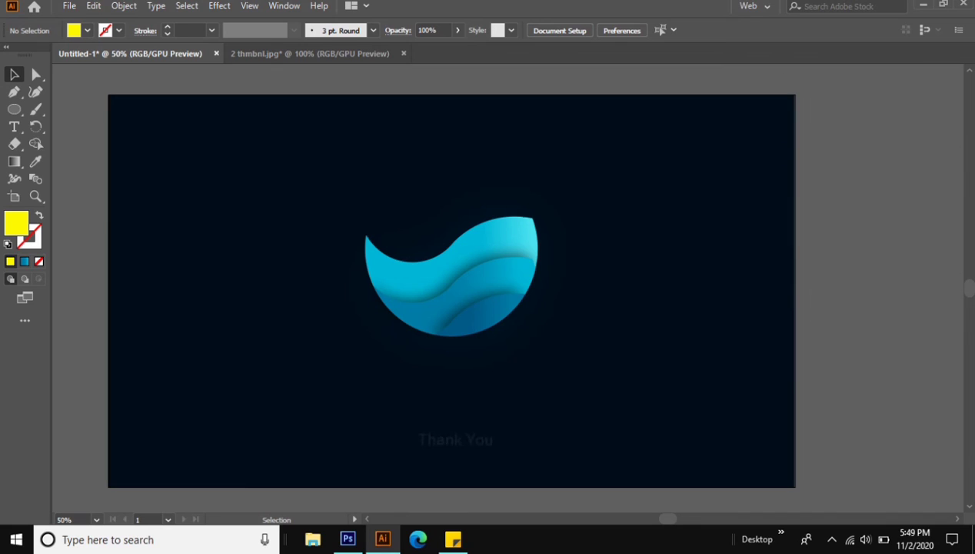